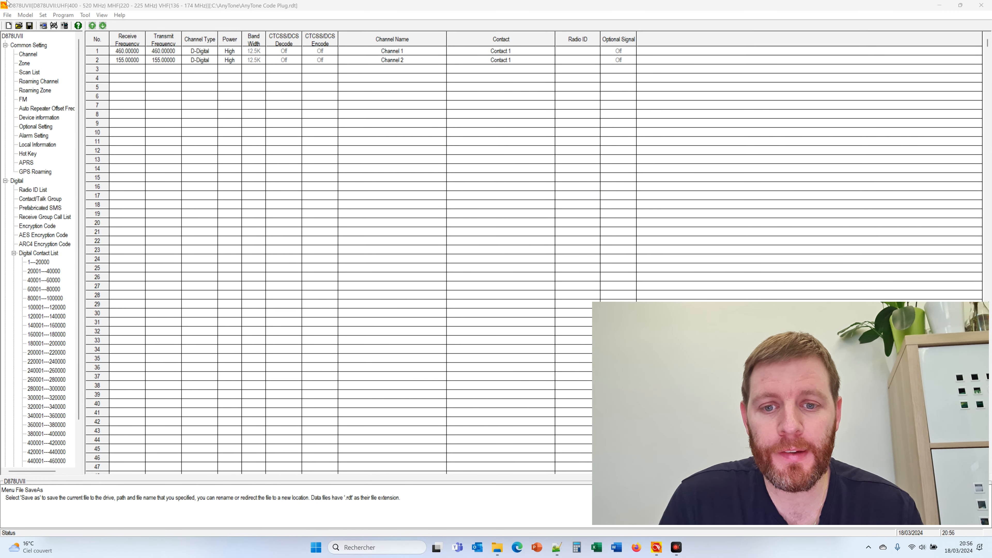
Check the CPS version under Help > About and close it
left_click(249, 5)
left_click(119, 14)
left_click(129, 25)
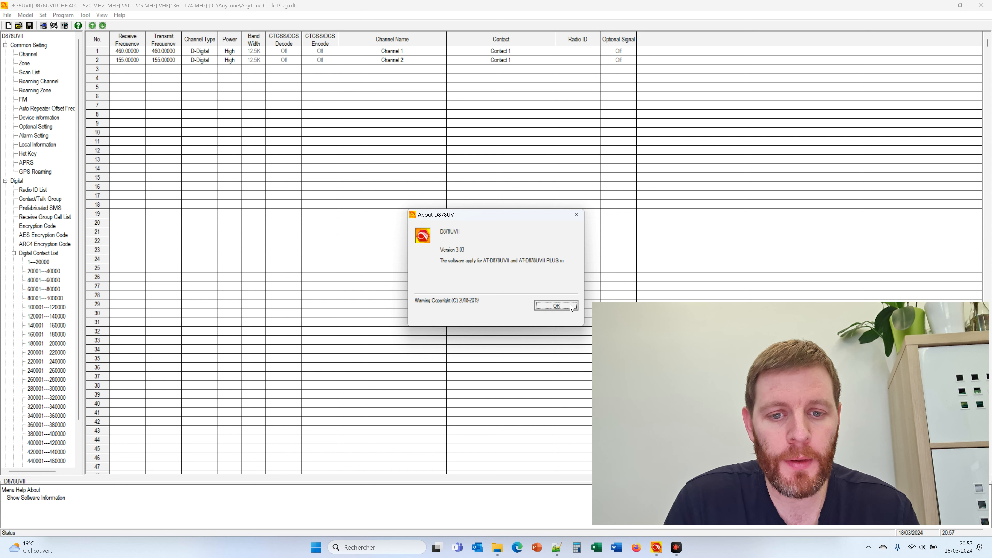
left_click(555, 306)
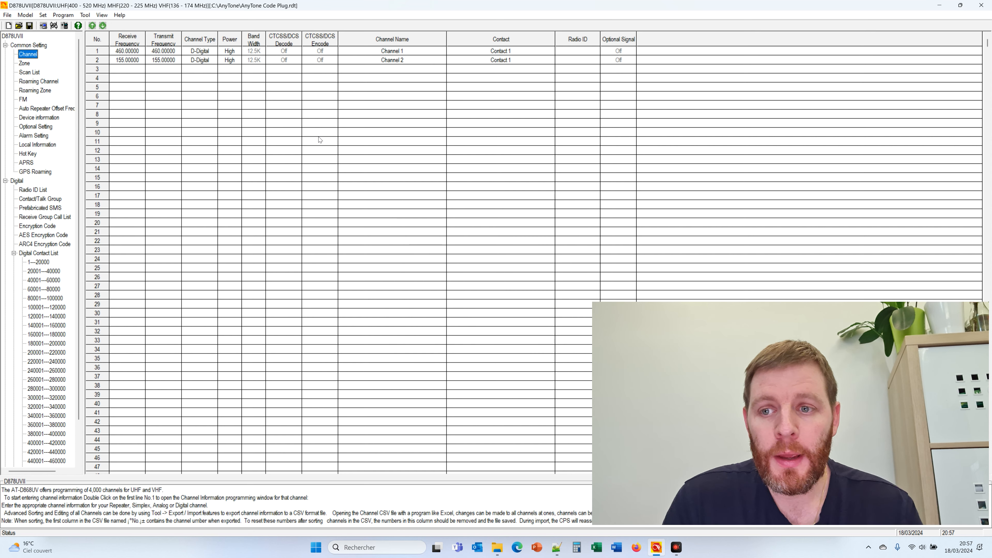
Start a new blank codeplug, discard the unsaved changes, and show the AES Encryption Code table
left_click(9, 26)
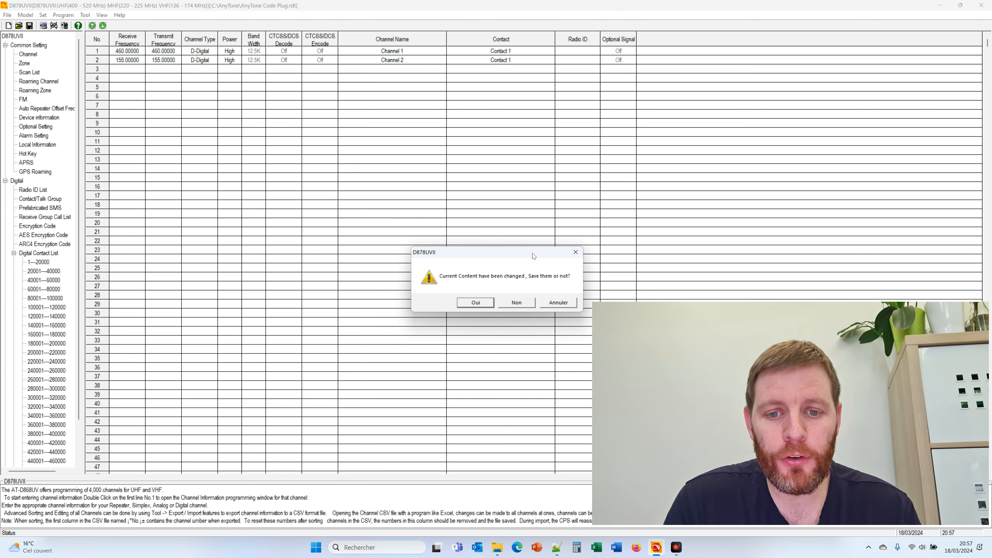
left_click(519, 307)
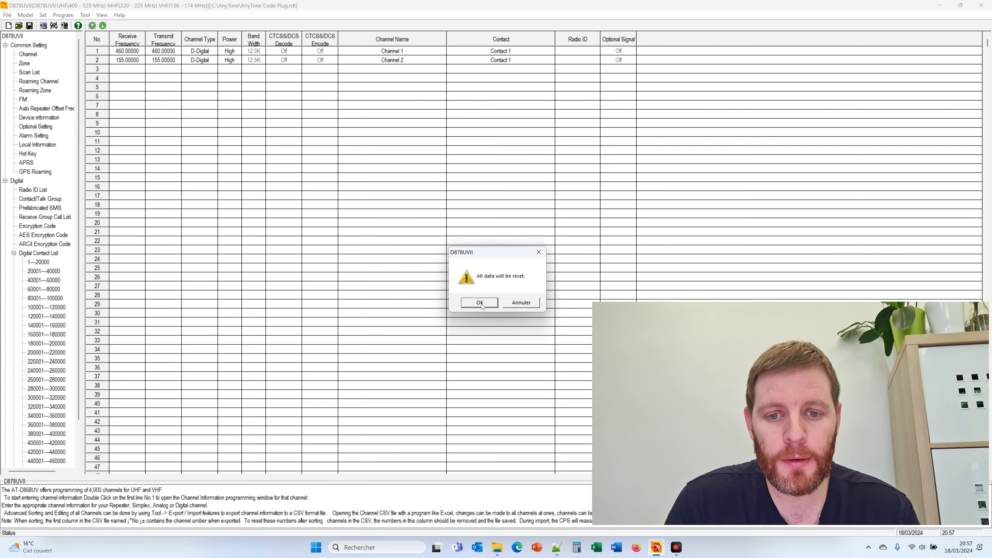
left_click(480, 303)
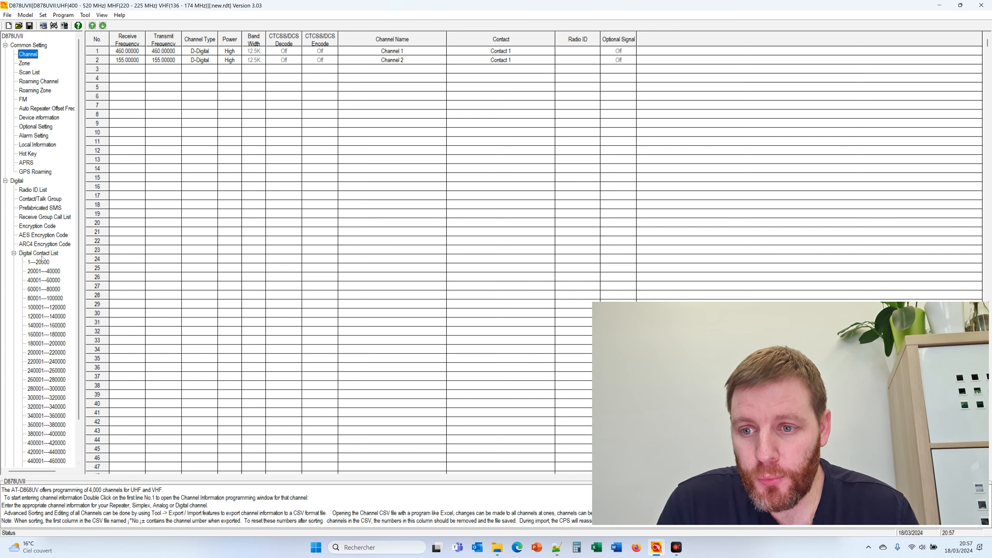
left_click(38, 235)
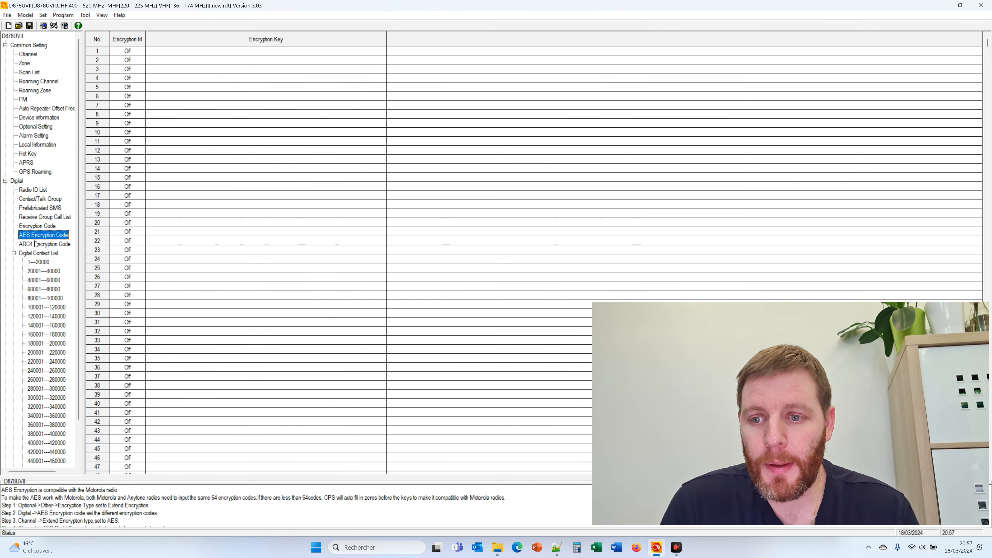
double_click(178, 51)
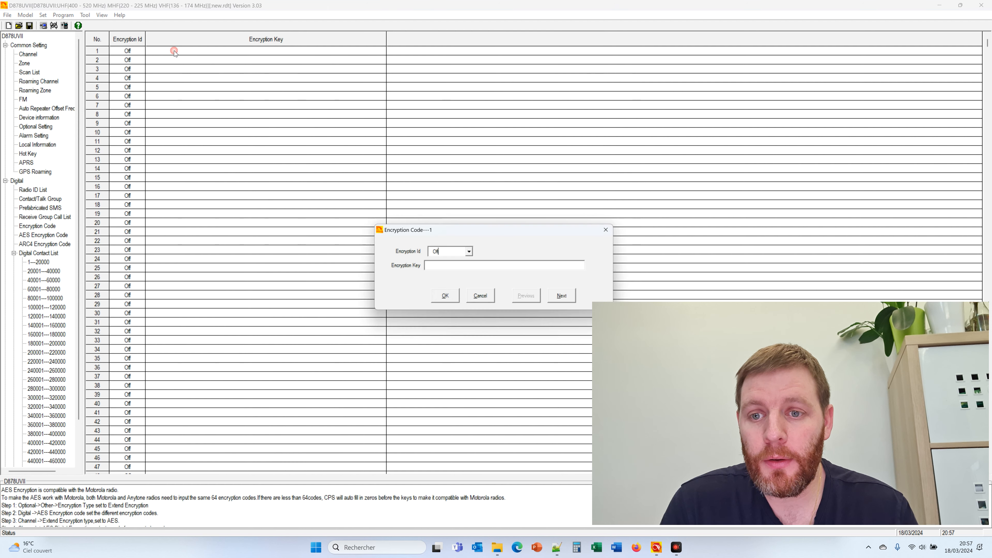
left_click(470, 251)
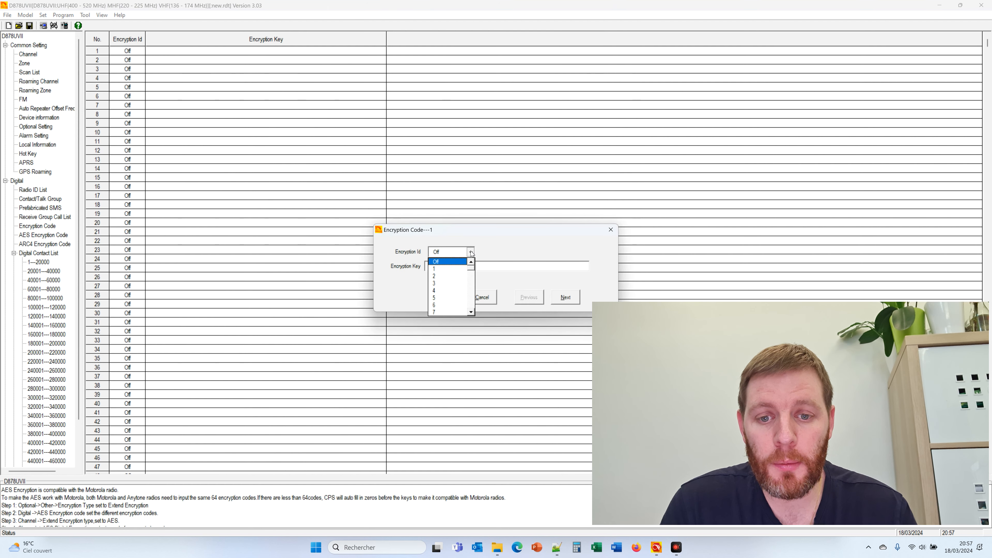
left_click(457, 268)
left_click(456, 265)
type("12345678")
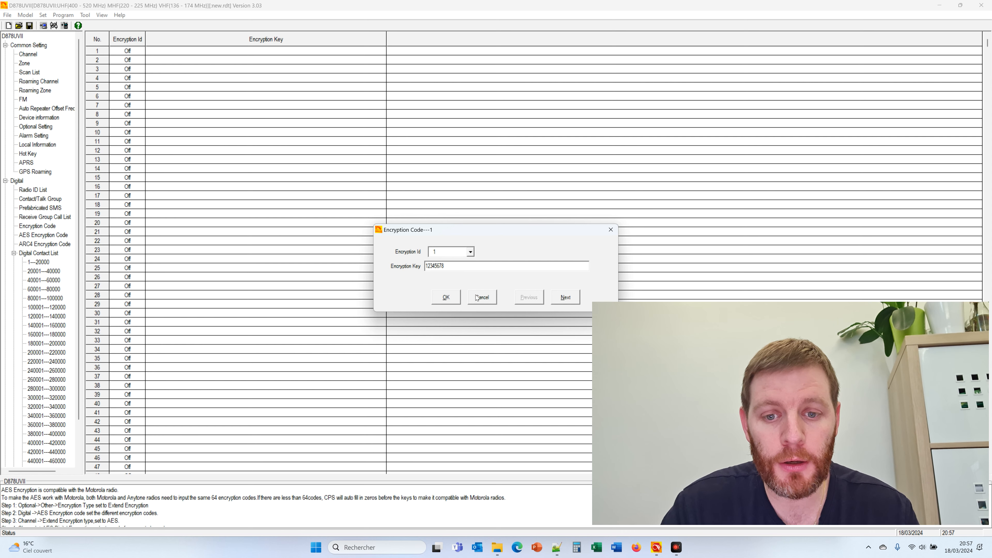
left_click(566, 297)
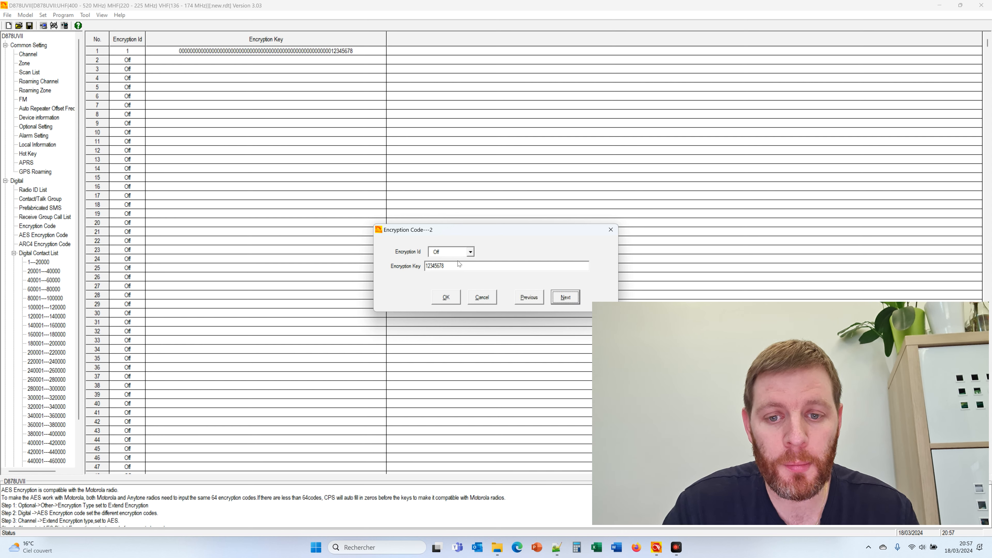
left_click(470, 251)
left_click(449, 279)
left_click_drag(447, 268, 377, 260)
type("ABCDEF134")
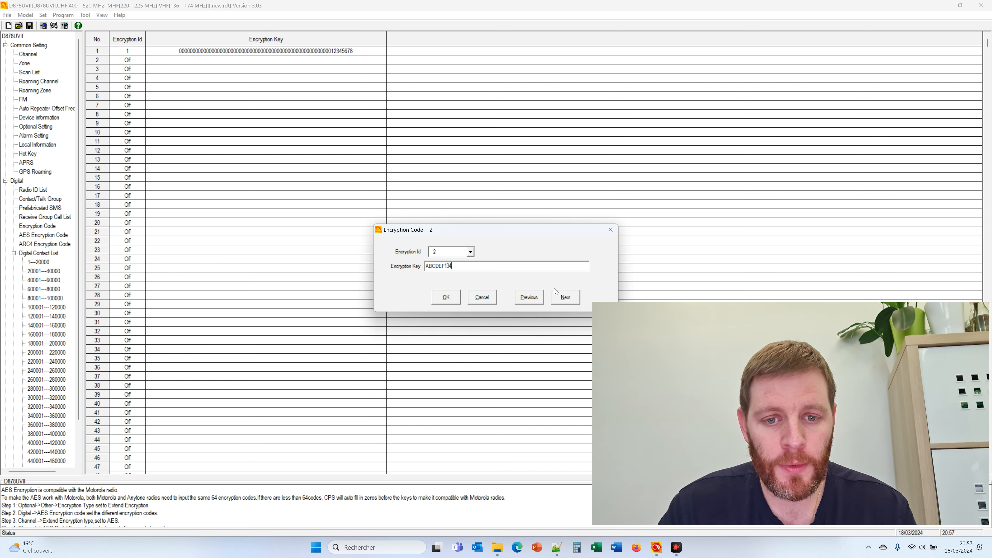
left_click(565, 298)
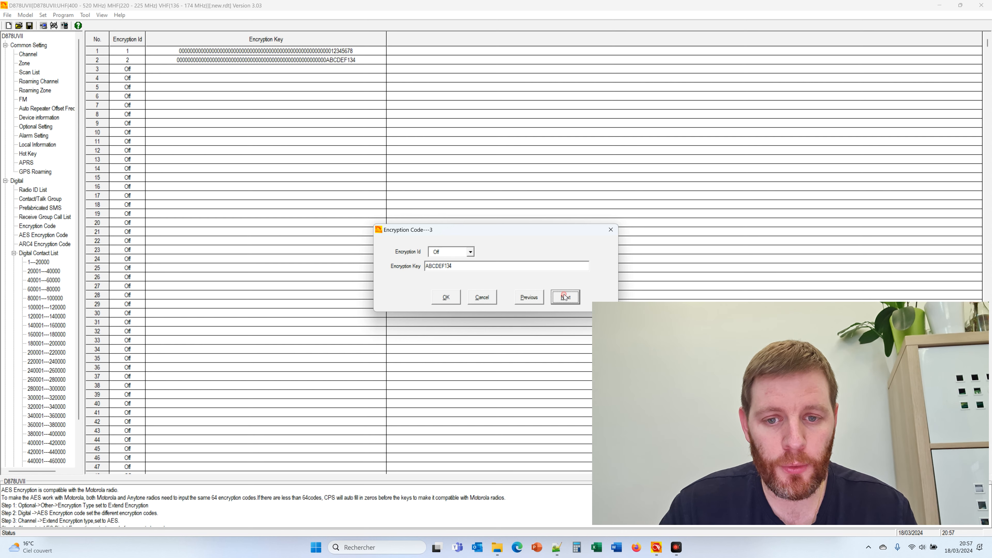
left_click(470, 252)
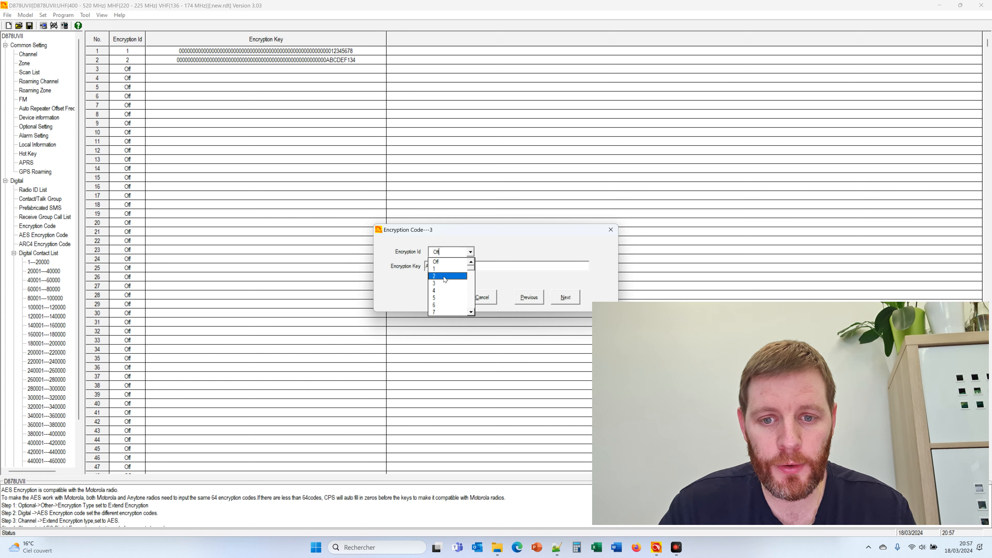
left_click(447, 284)
key("Tab")
type("CAFEDECA")
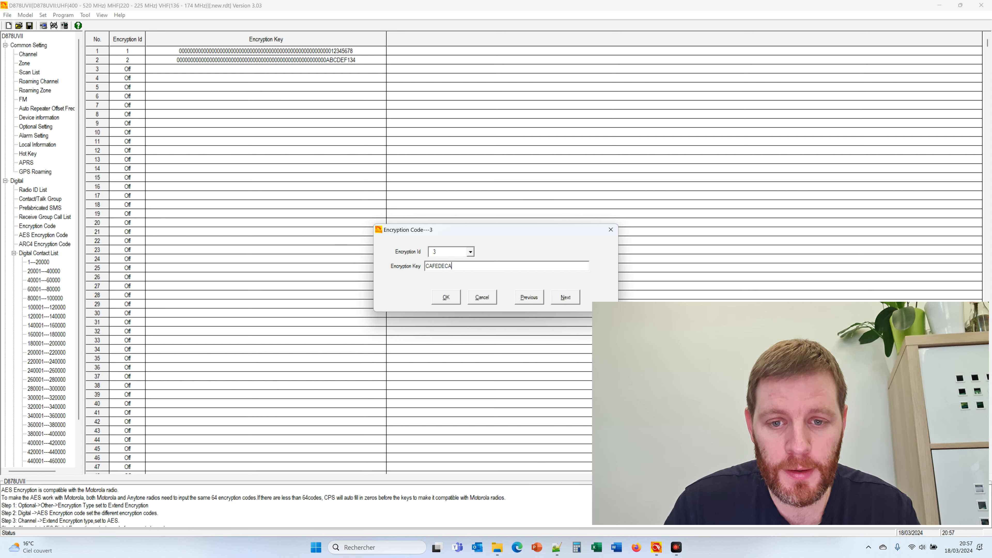
type("12345678")
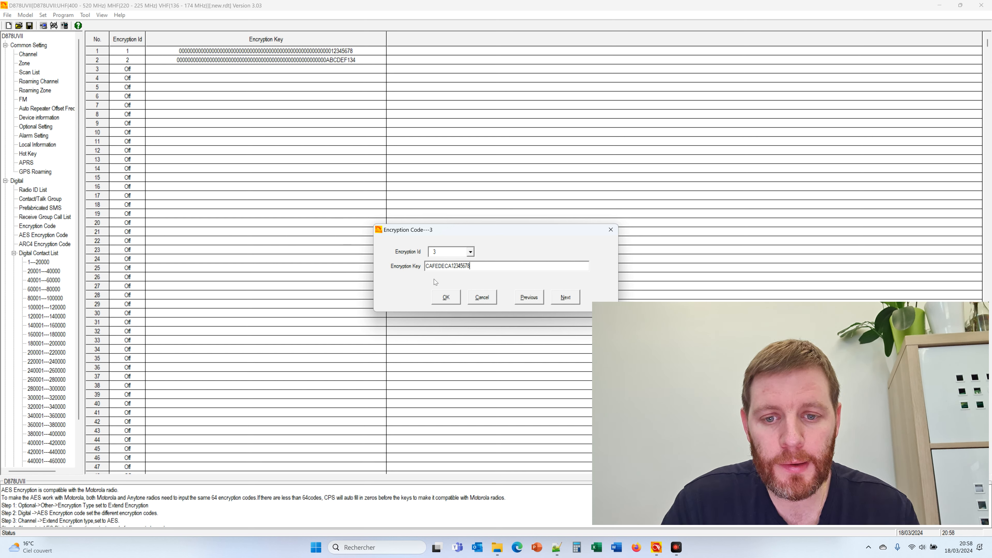
left_click(446, 297)
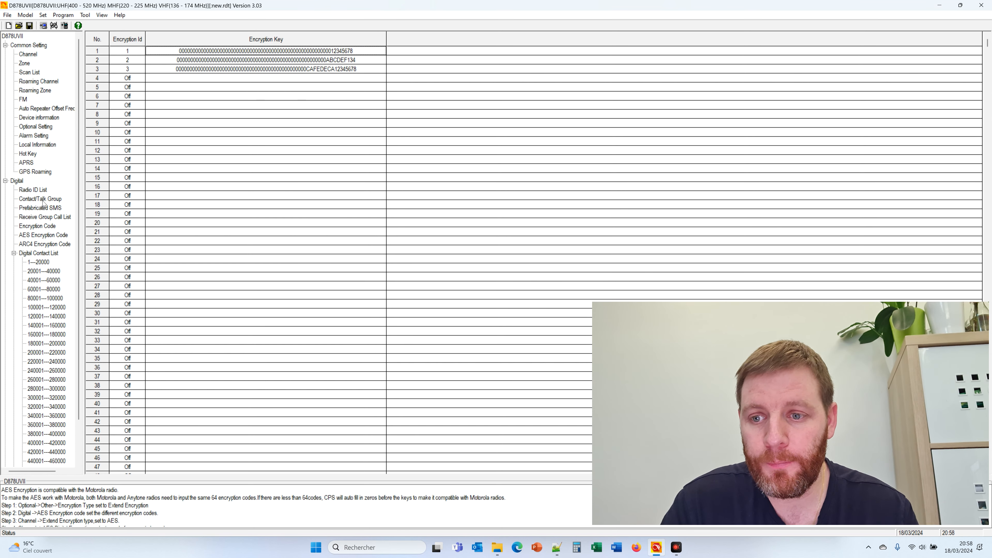
left_click(46, 244)
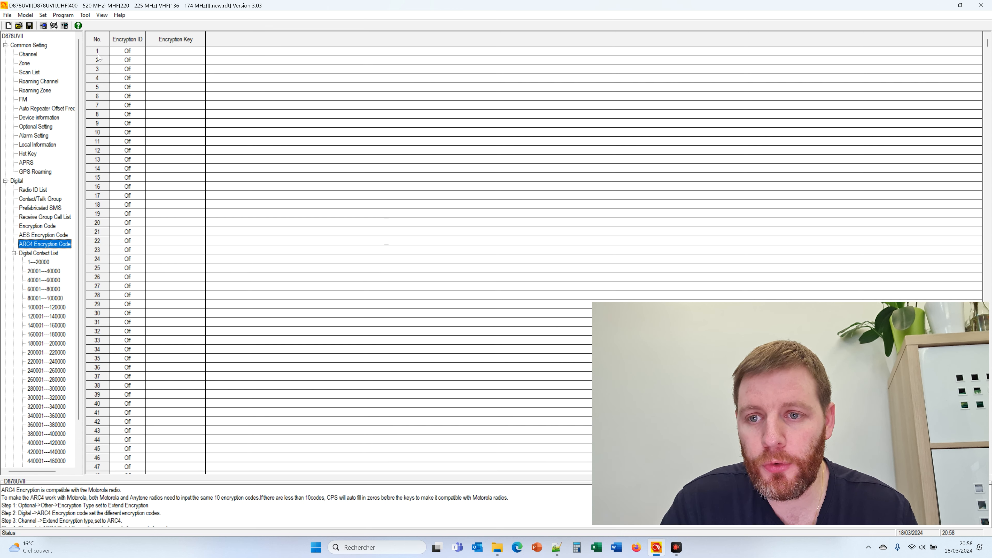
double_click(114, 51)
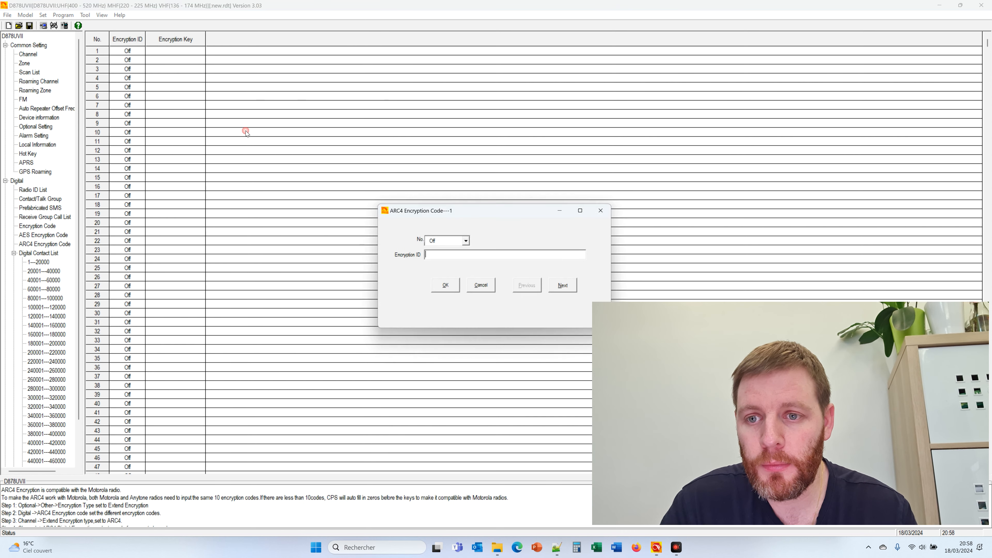
left_click(467, 242)
left_click(458, 256)
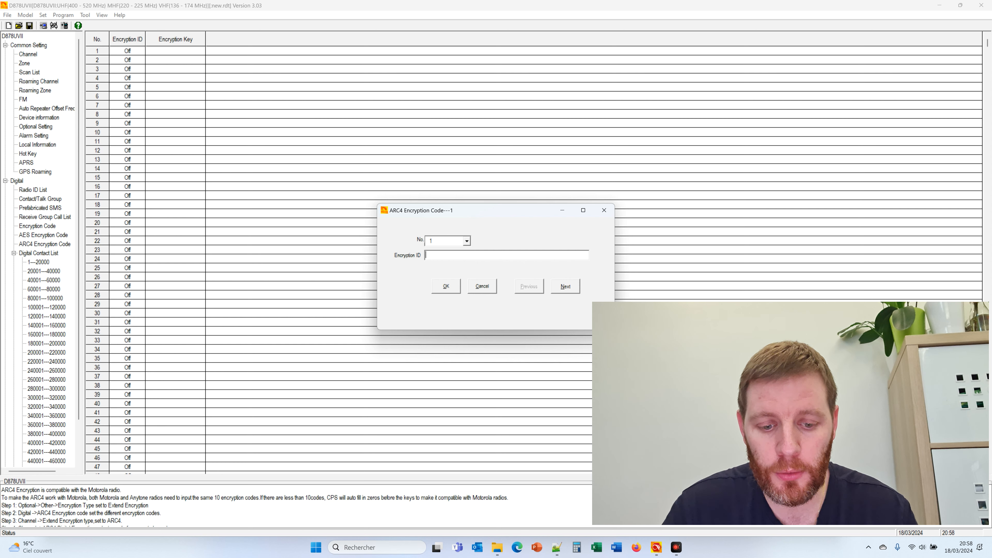
type("ABCDEF")
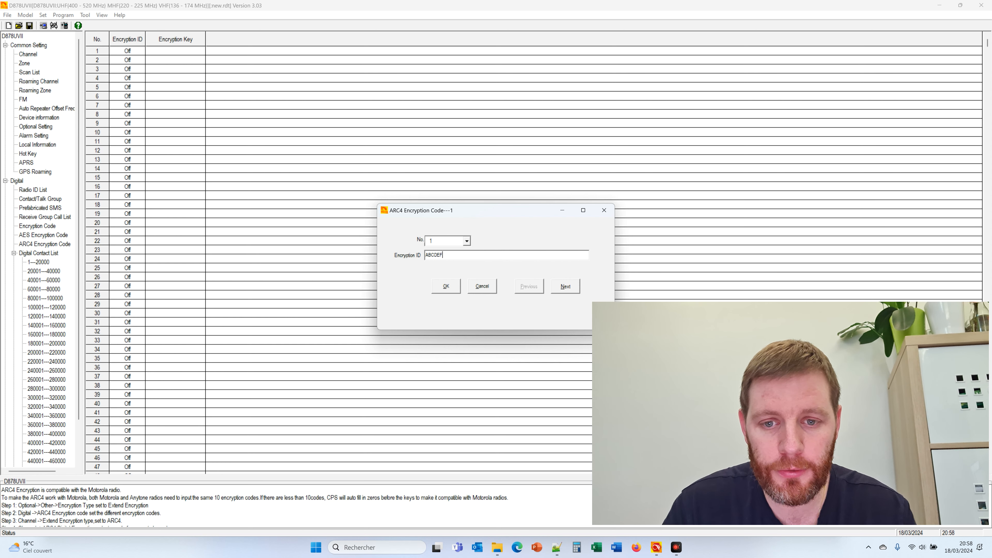
left_click(559, 287)
left_click(459, 241)
left_click(467, 241)
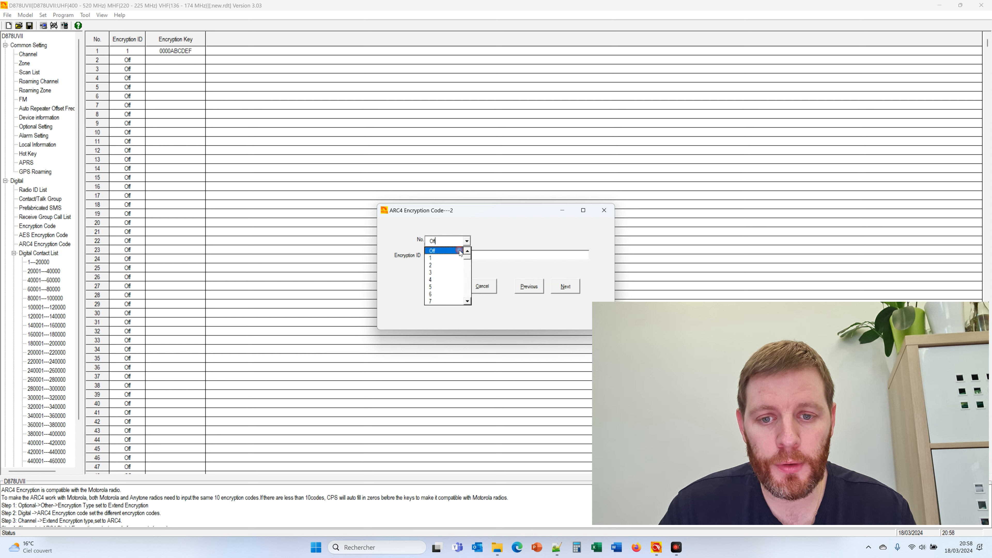
left_click(447, 262)
key("Tab")
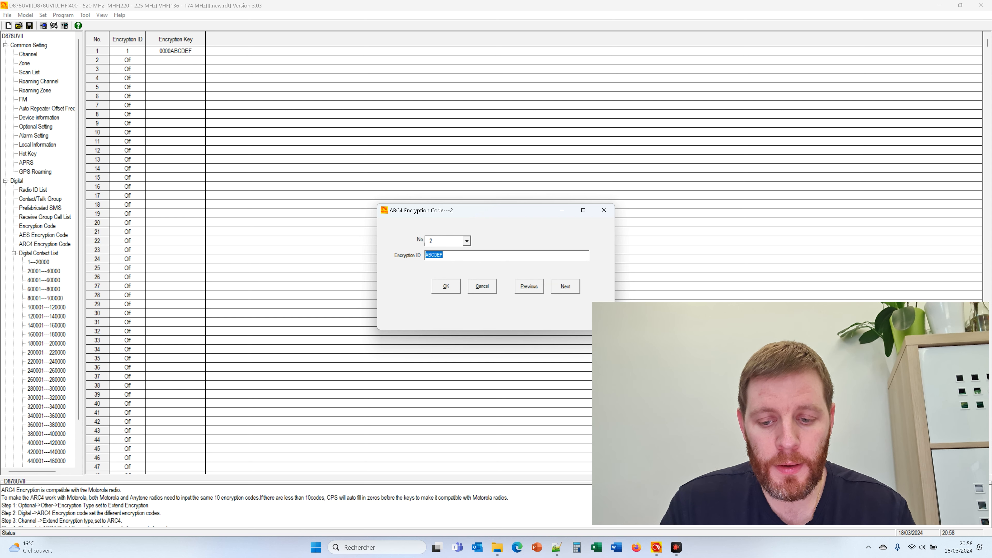
type("CAD")
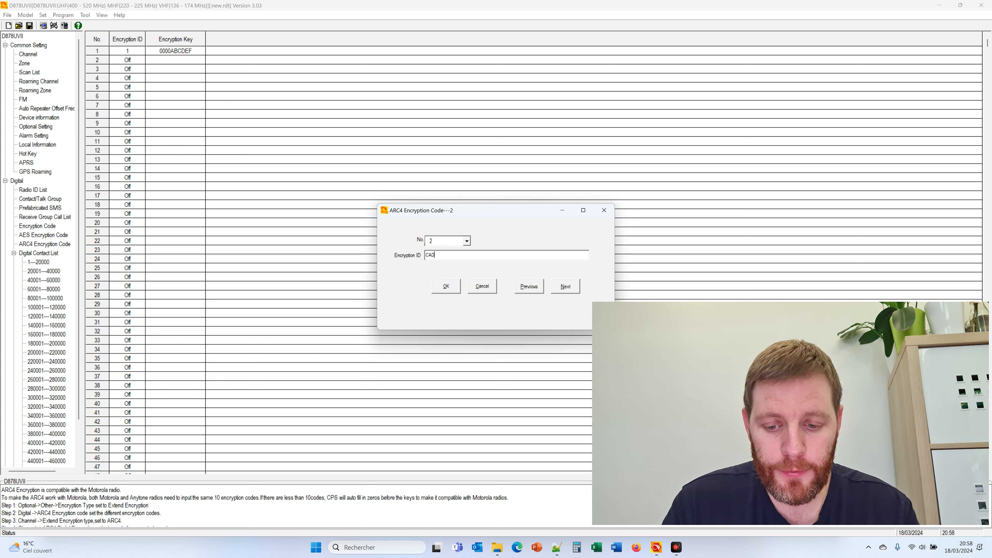
type("FEDECA")
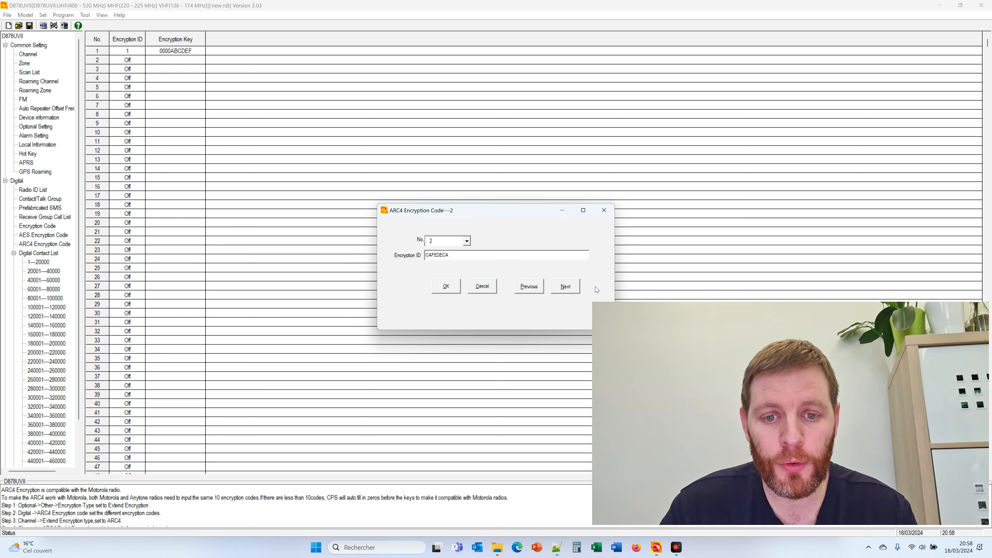
left_click(566, 287)
left_click(467, 241)
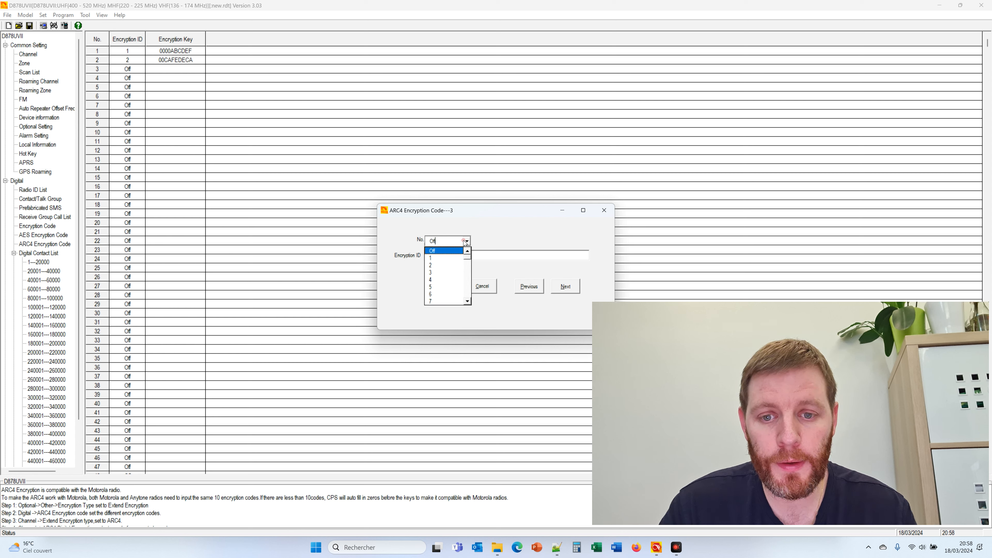
left_click(443, 273)
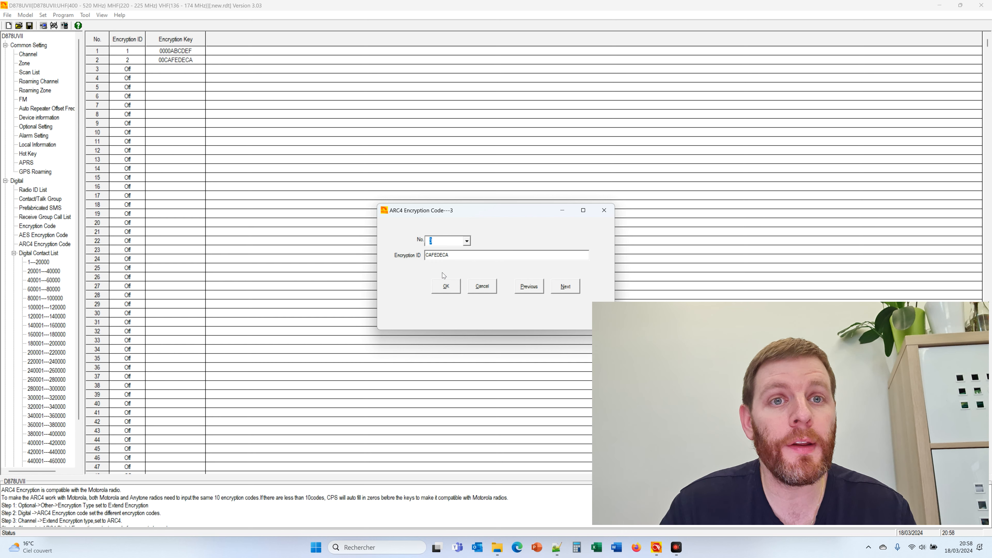
key("Tab")
type("DE")
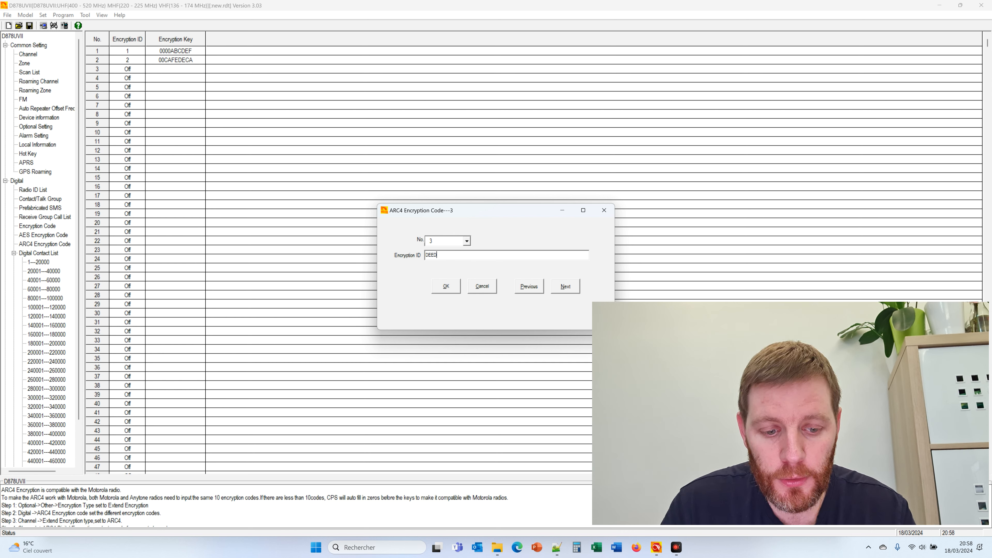
type("ADBEEF")
left_click(565, 286)
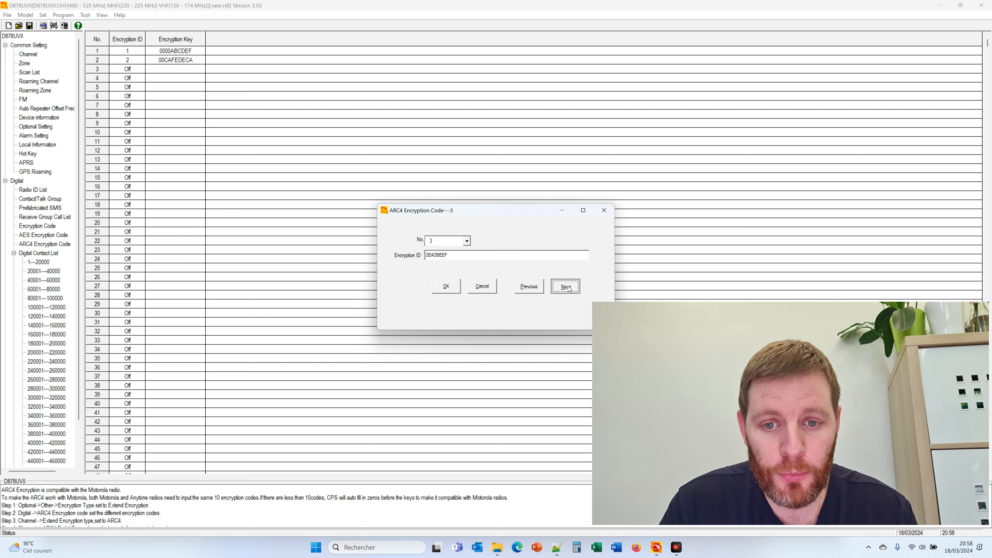
left_click(466, 241)
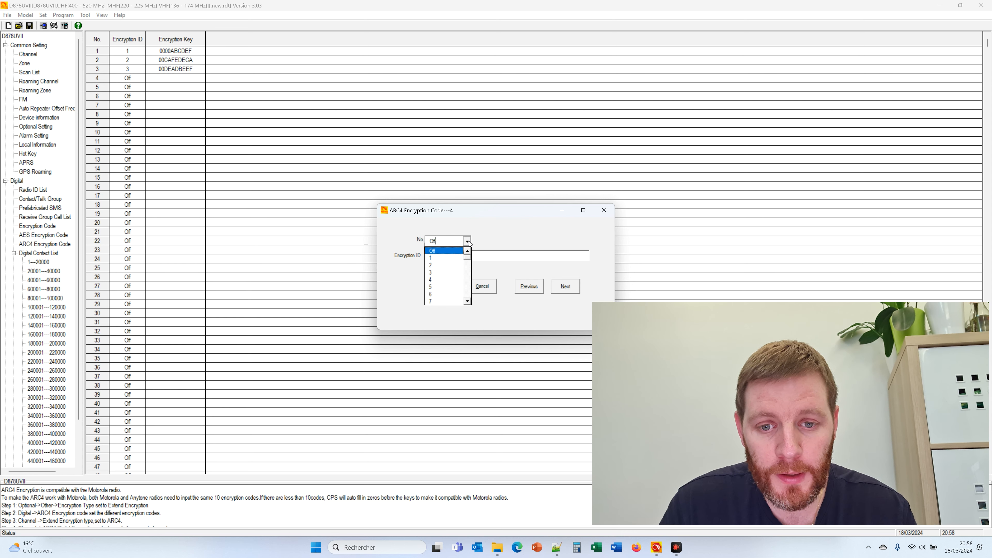
left_click(445, 273)
key("Tab")
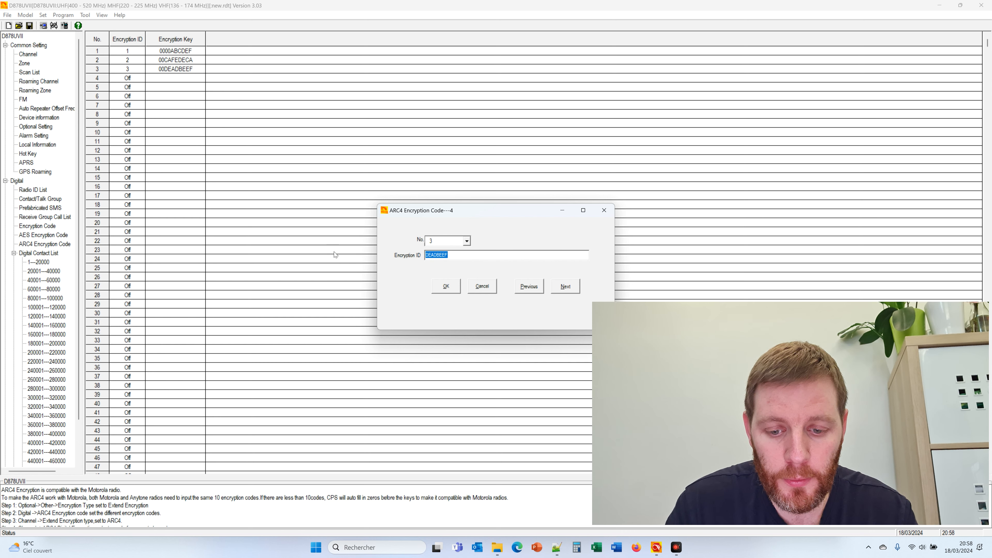
type("1122334455")
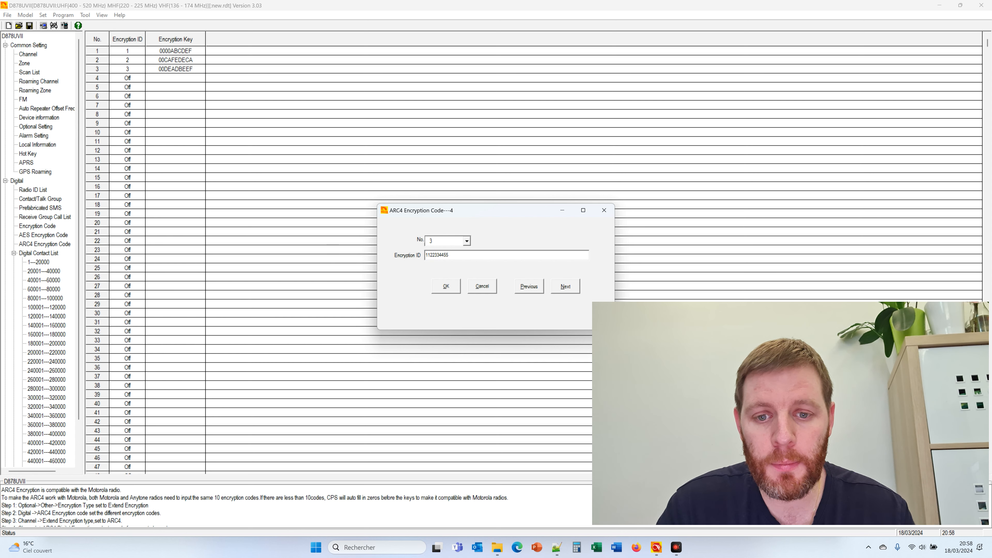
left_click(446, 288)
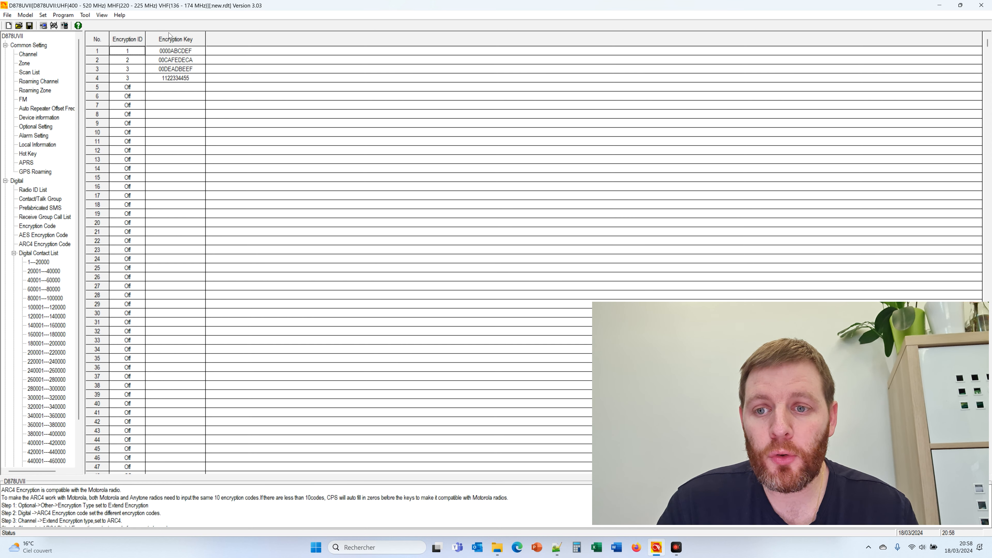
Compare the AES and ARC4 key tables, check ARC4 entry 4 unchanged, then begin Save As
left_click(43, 234)
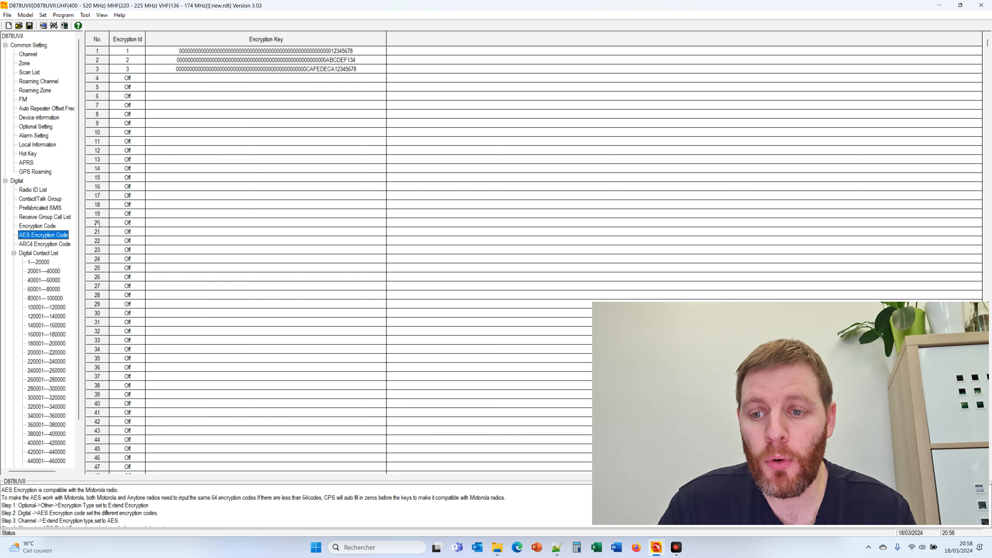
left_click(44, 244)
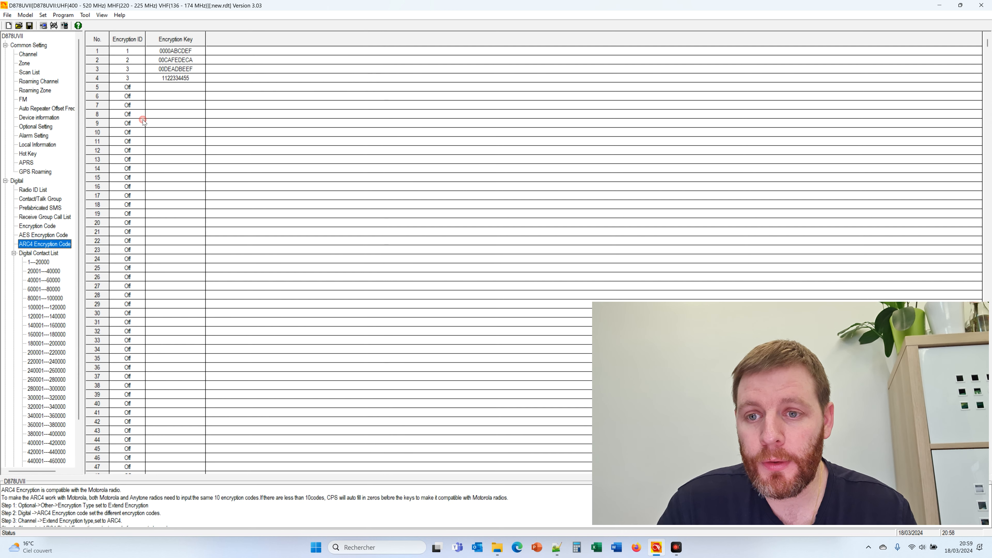
double_click(133, 77)
left_click(482, 286)
left_click(43, 235)
left_click(29, 25)
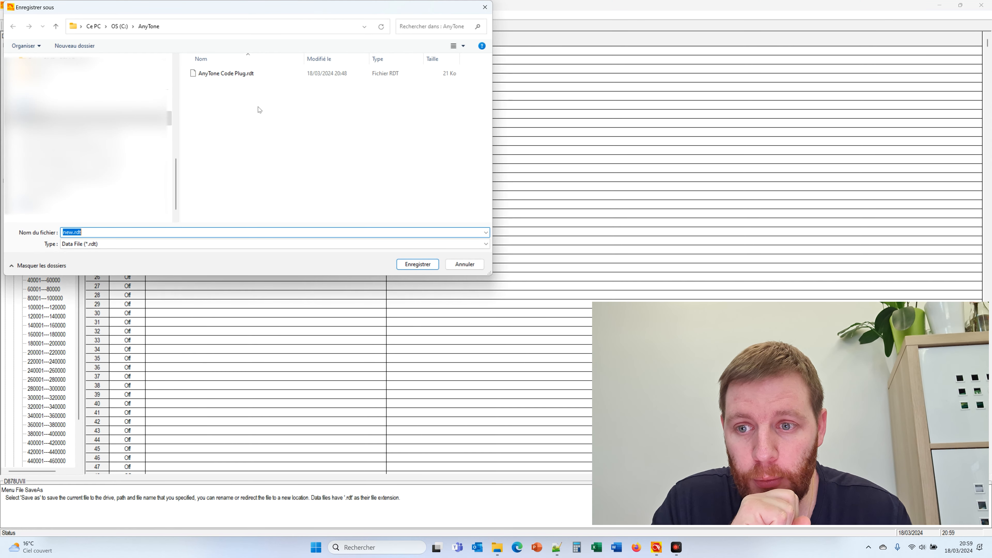
Save the codeplug as AnyTone Code Plug.rdt in the AnyTone folder
left_click(242, 73)
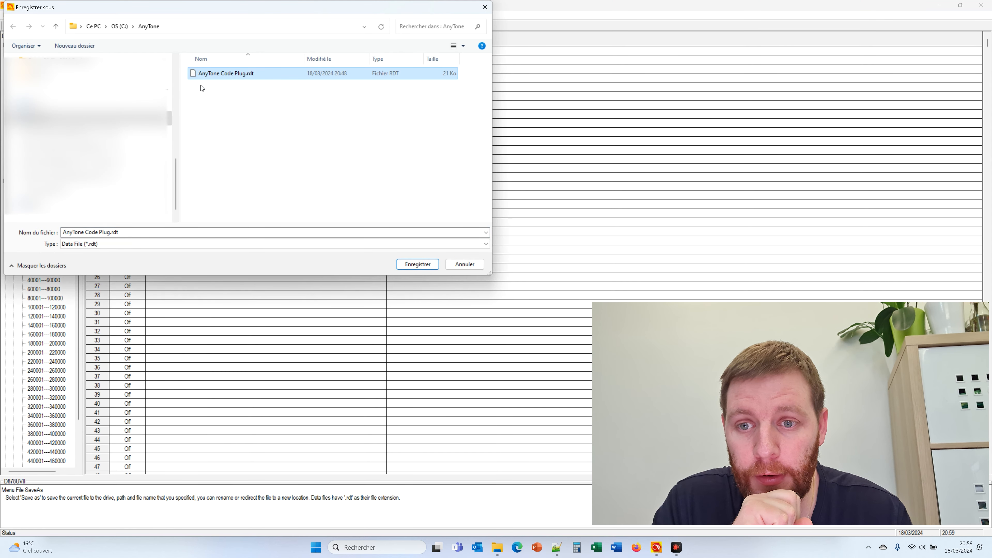
left_click(414, 266)
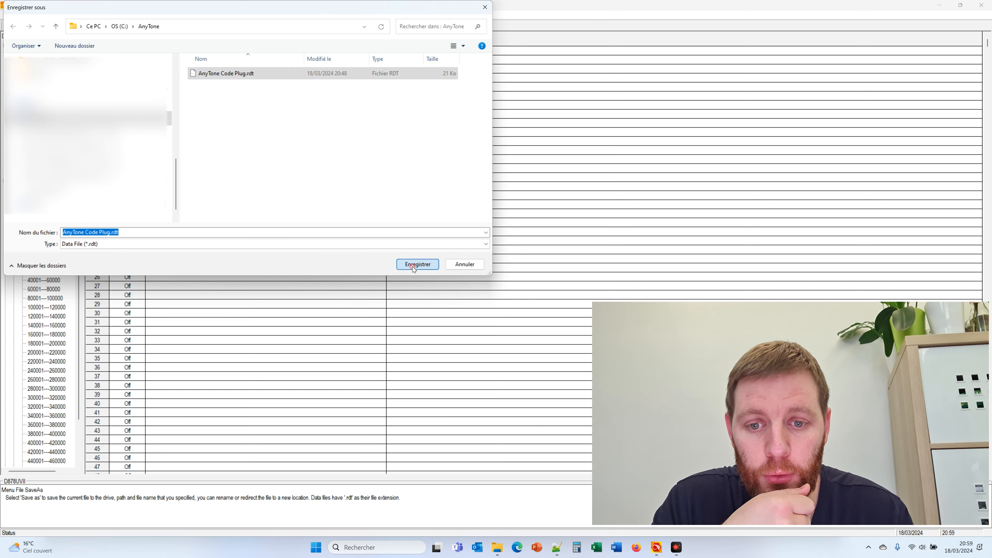
left_click(512, 299)
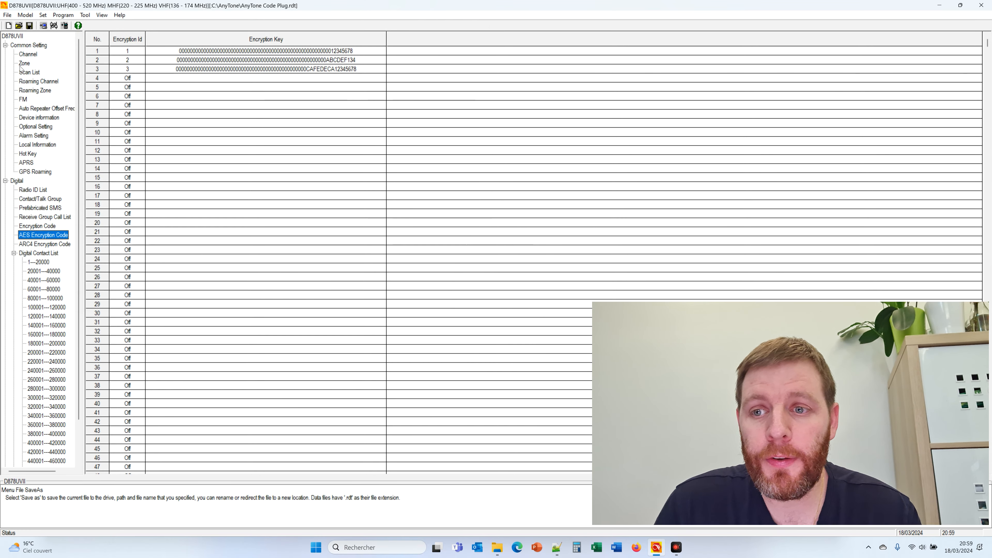
Start a new codeplug, saving changes first and overwriting AnyTone Code Plug.rdt
left_click(8, 26)
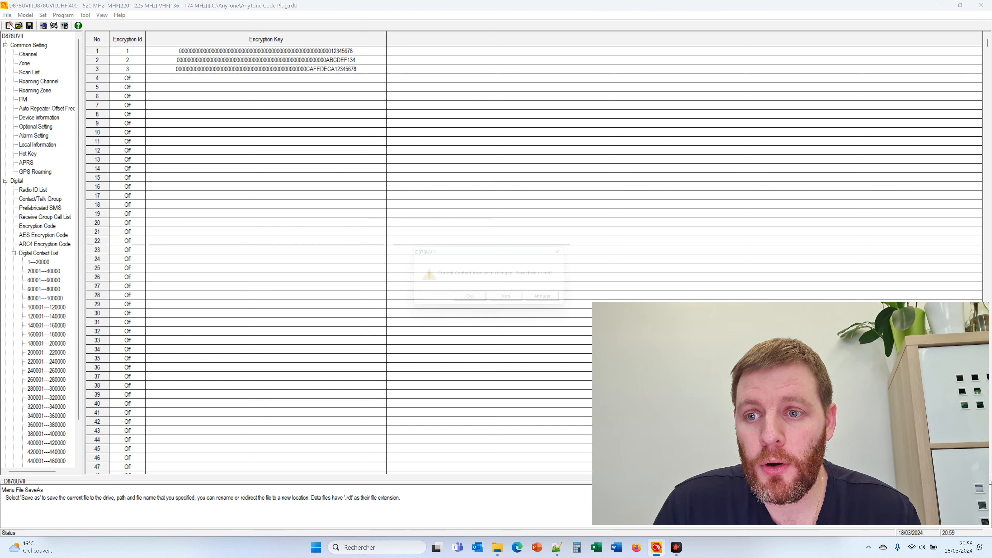
left_click(475, 304)
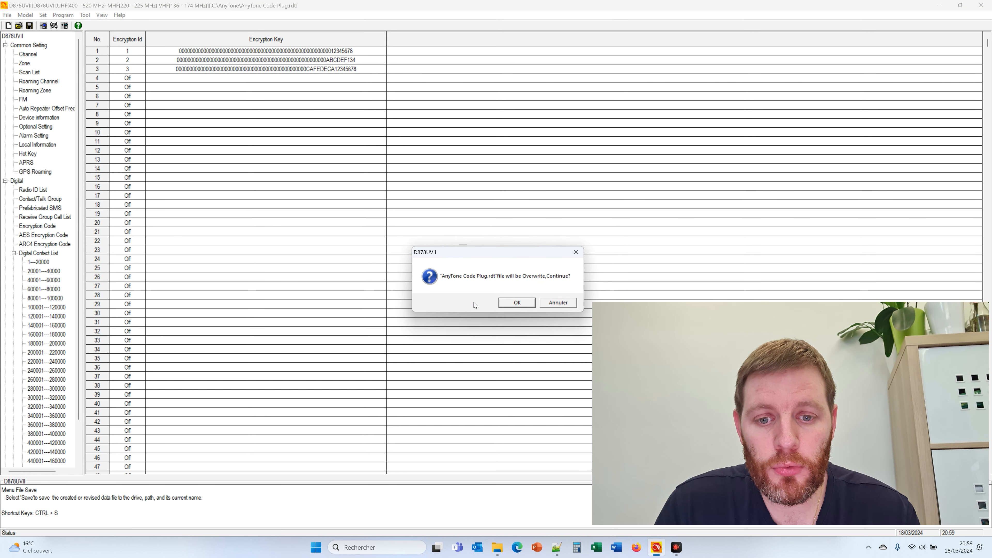
left_click(515, 303)
Reset to a blank codeplug, then reopen AnyTone Code Plug.rdt without saving the blank one
left_click(500, 302)
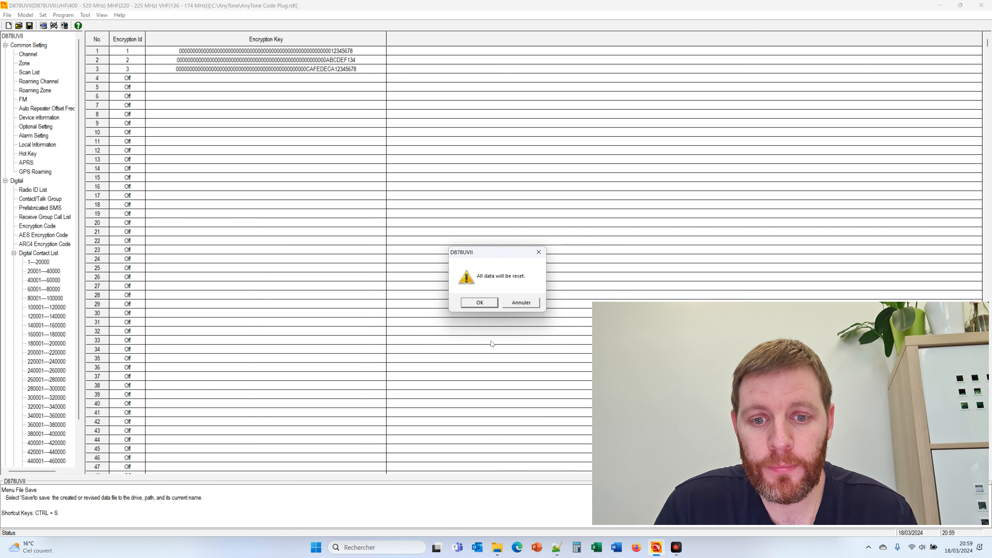
left_click(480, 303)
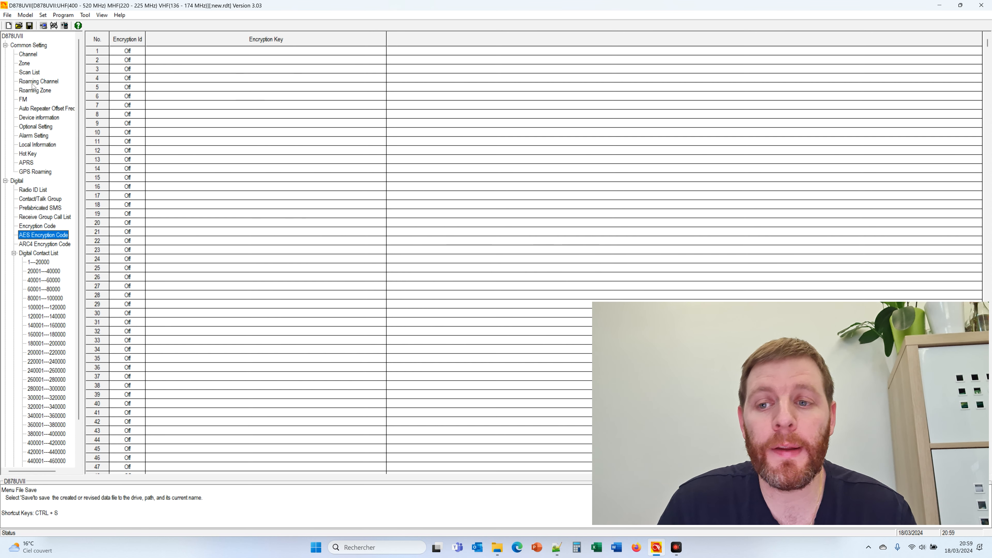
left_click(19, 25)
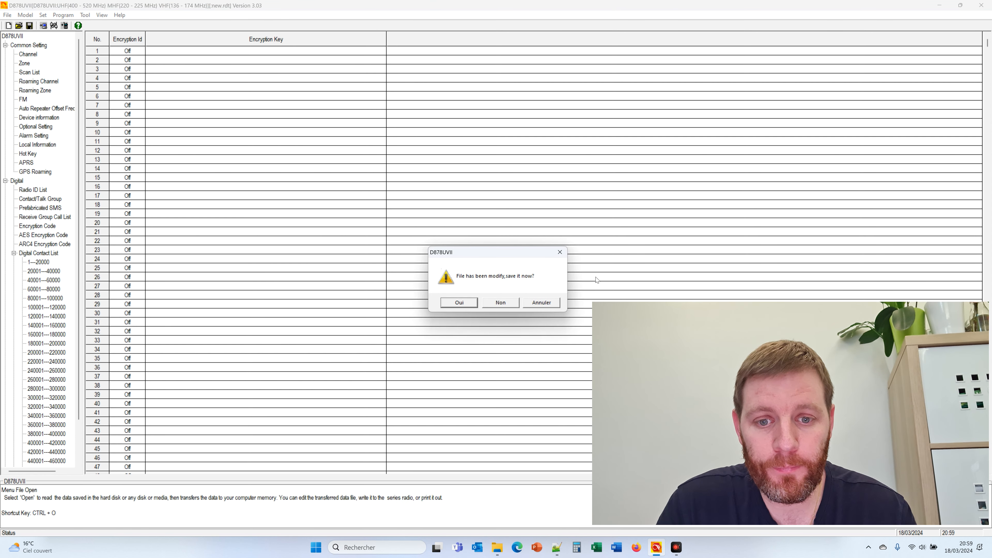
left_click(501, 303)
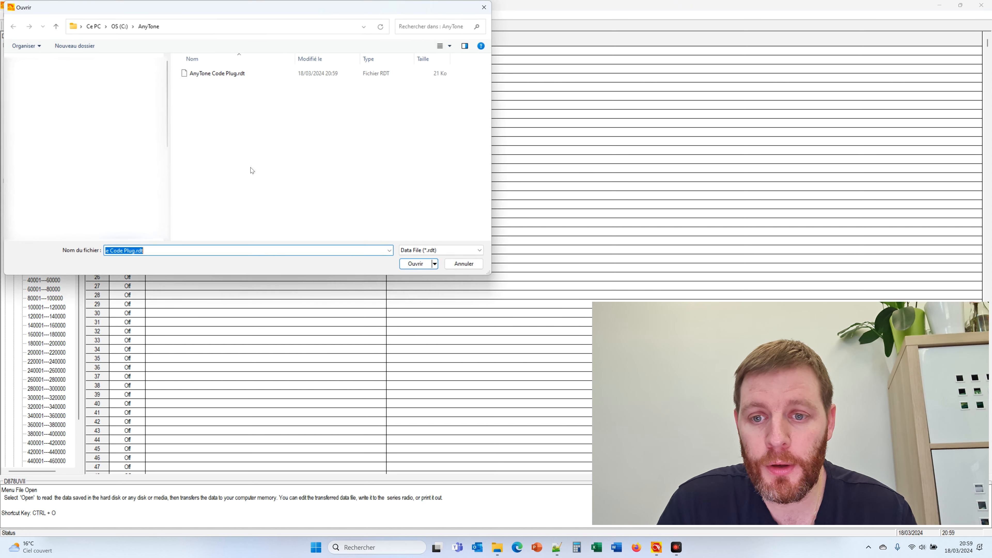
left_click(212, 75)
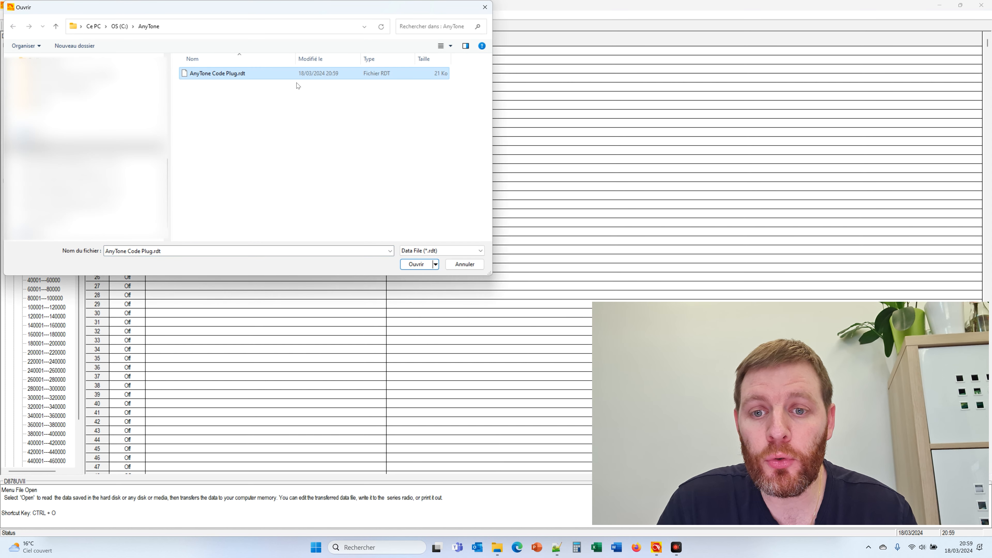
double_click(340, 74)
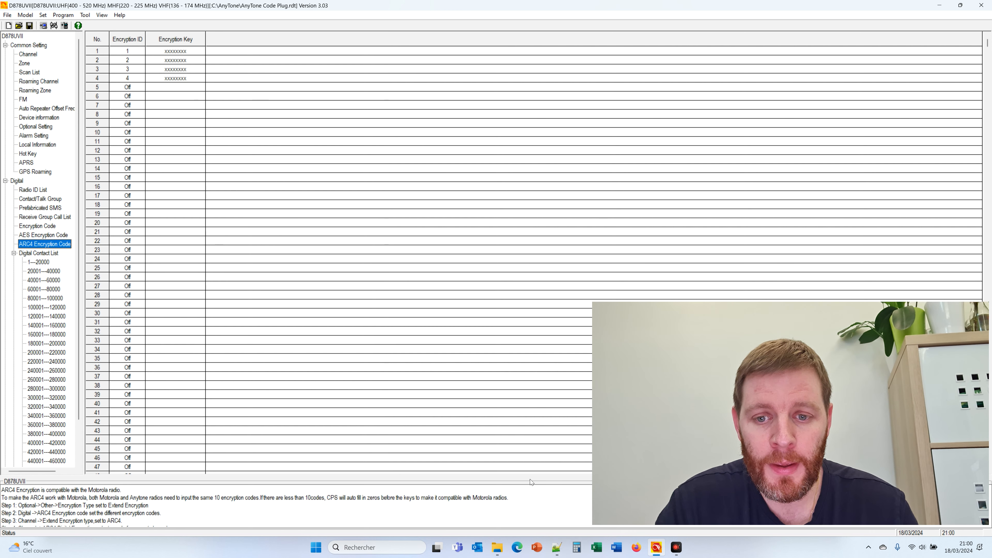
Switch to File Explorer showing the AnyTone folder with AnyTone Code Plug.rdt
left_click(497, 550)
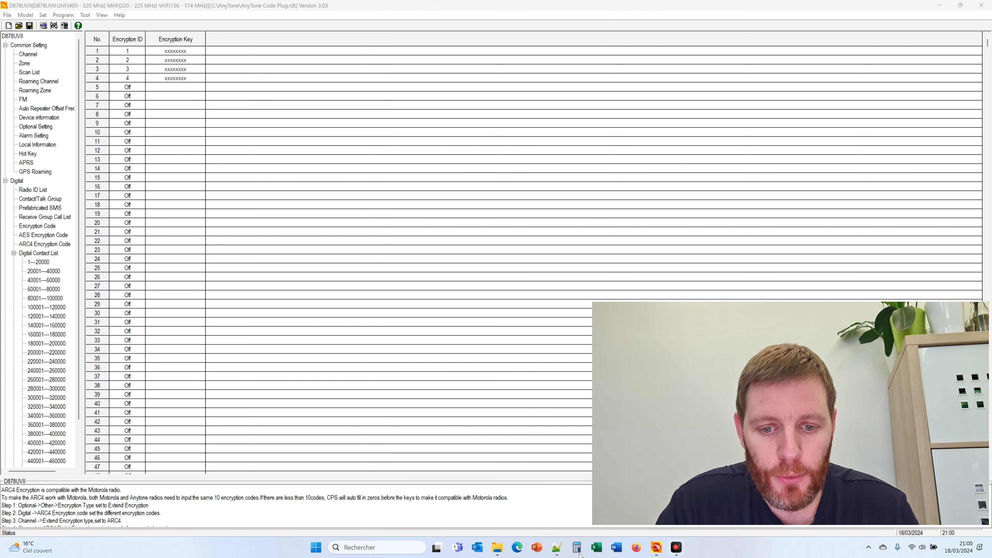
left_click(468, 500)
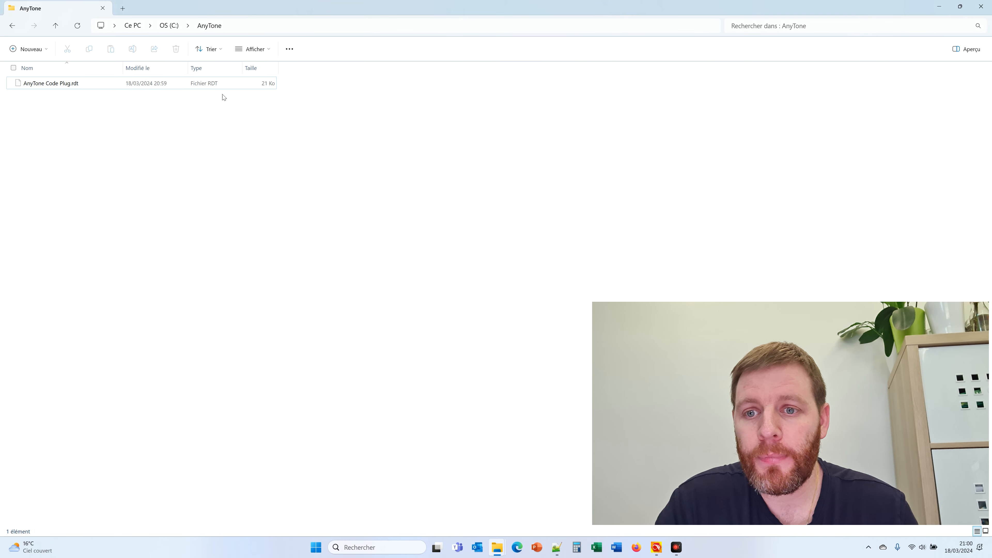
Open AnyTone Code Plug.rdt in Notepad++ via Éditer avec Notepad++ and select two characters on line 9
left_click(62, 83)
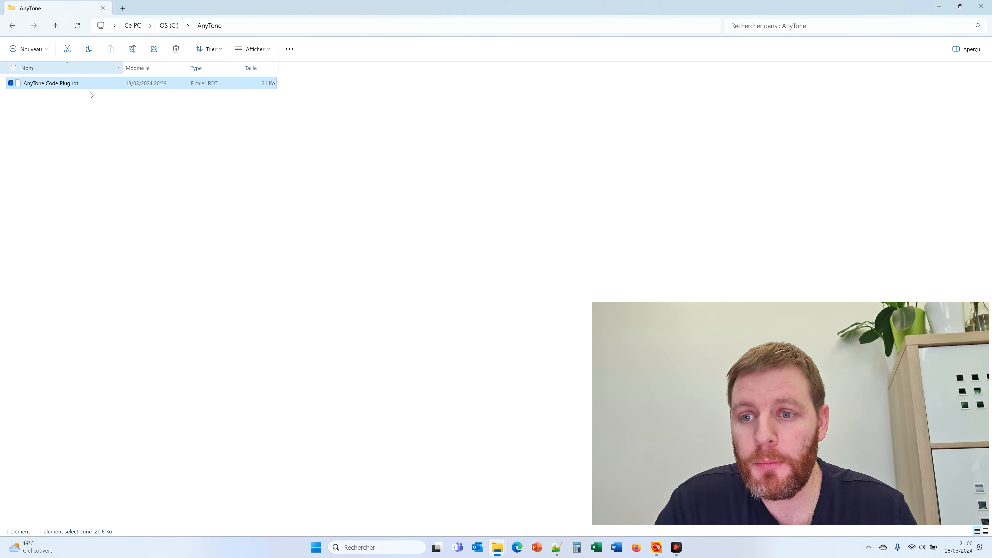
right_click(68, 82)
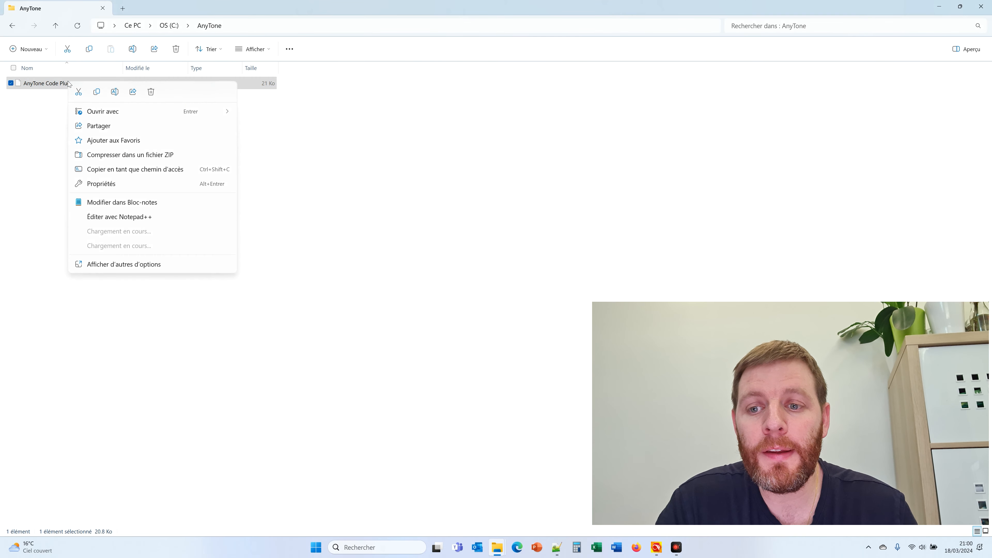
left_click(131, 217)
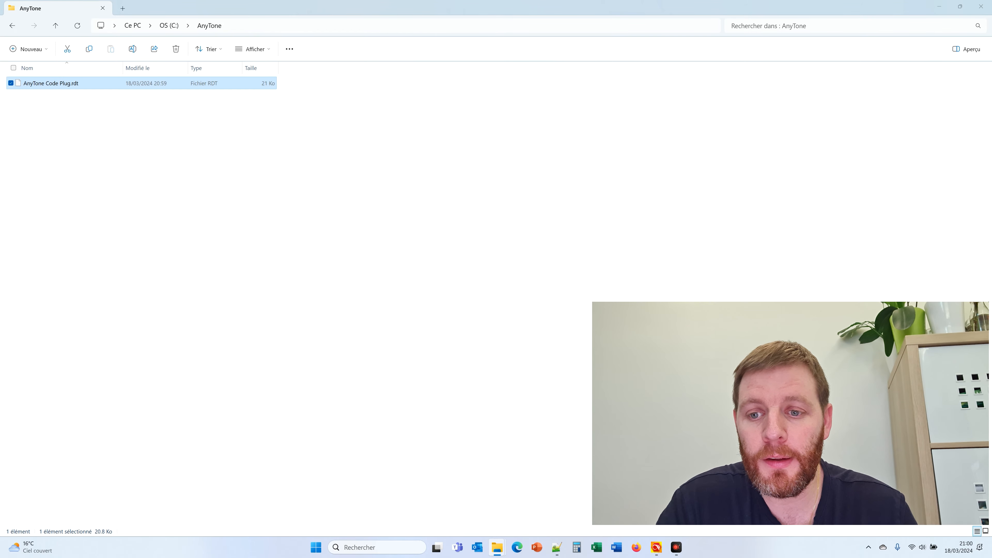
double_click(422, 109)
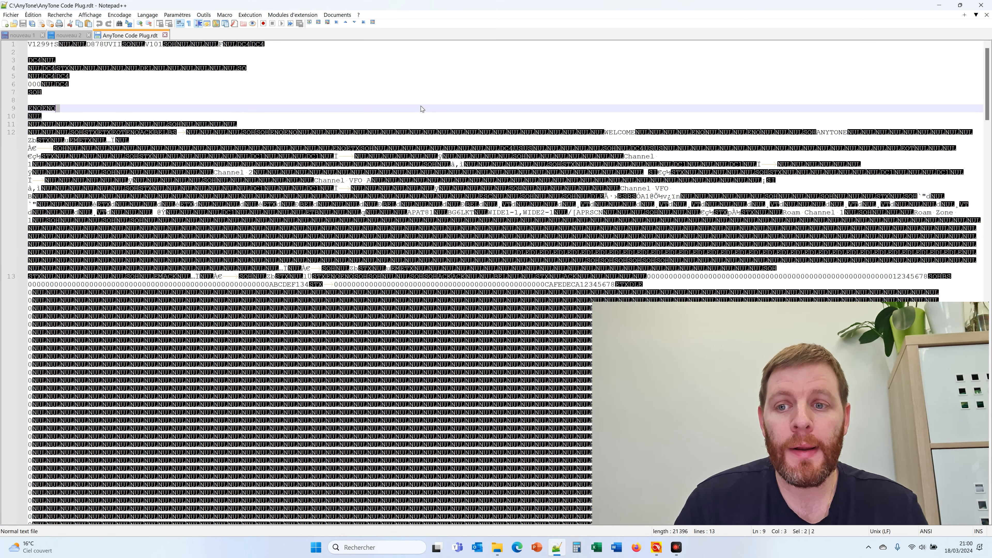
scroll(496, 274, "down", 5)
left_click_drag(422, 109, 434, 355)
left_click(434, 356)
scroll(436, 342, "down", 16)
scroll(496, 273, "down", 20)
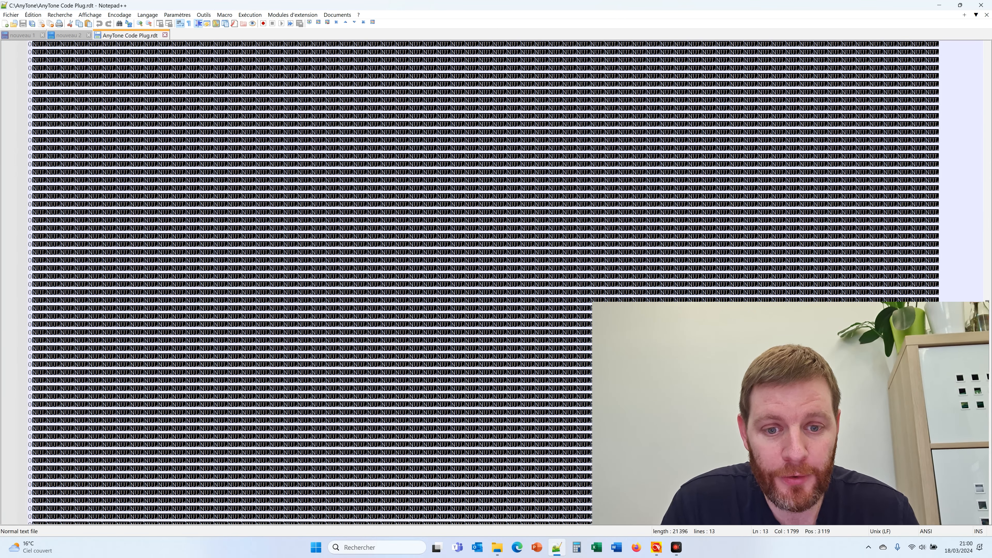
scroll(497, 274, "down", 15)
scroll(496, 274, "up", 7)
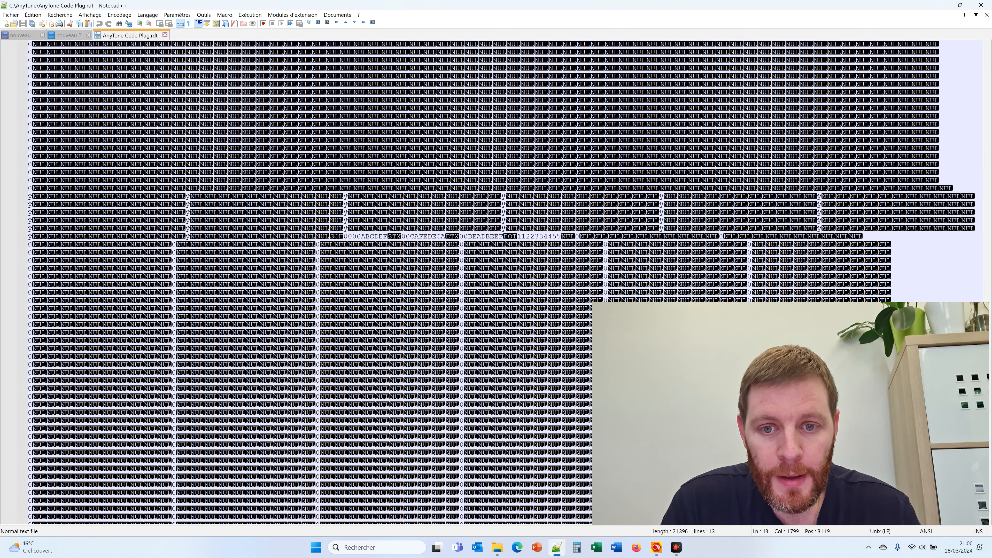
scroll(496, 273, "up", 2)
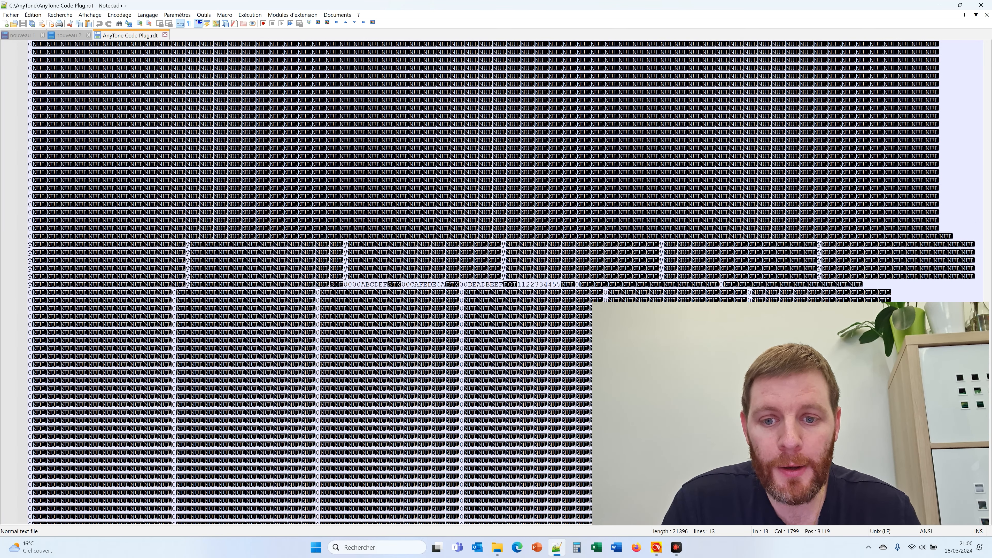
left_click_drag(353, 180, 527, 224)
double_click(364, 284)
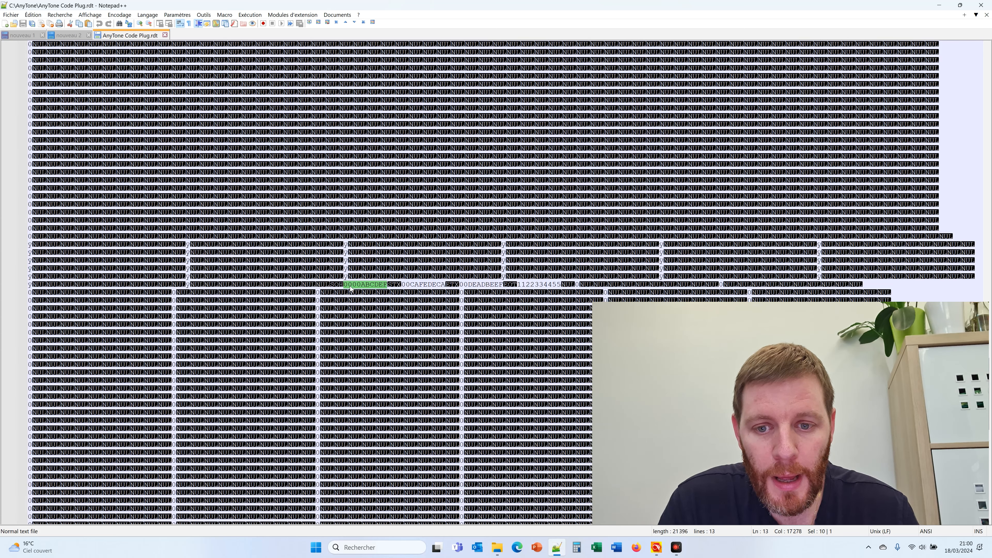
double_click(420, 285)
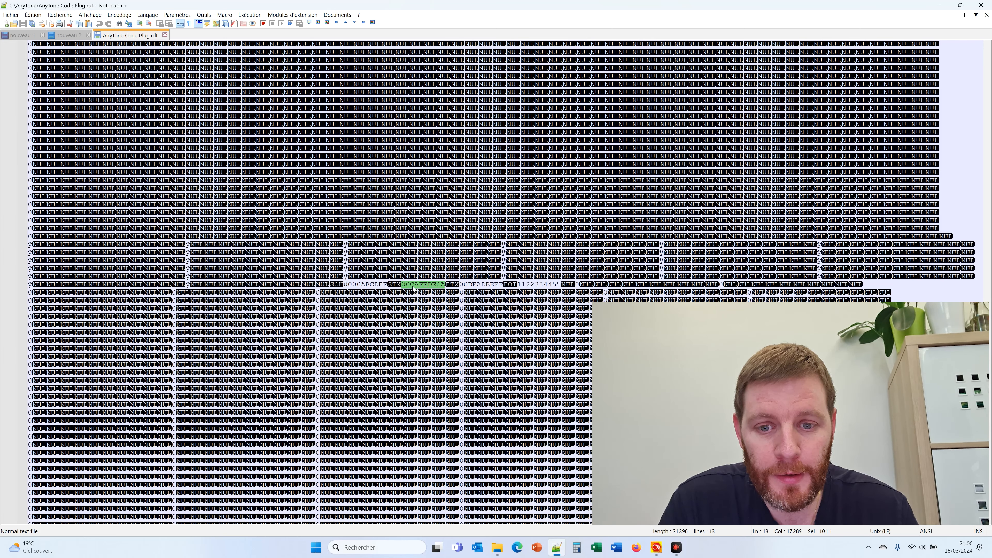
double_click(487, 286)
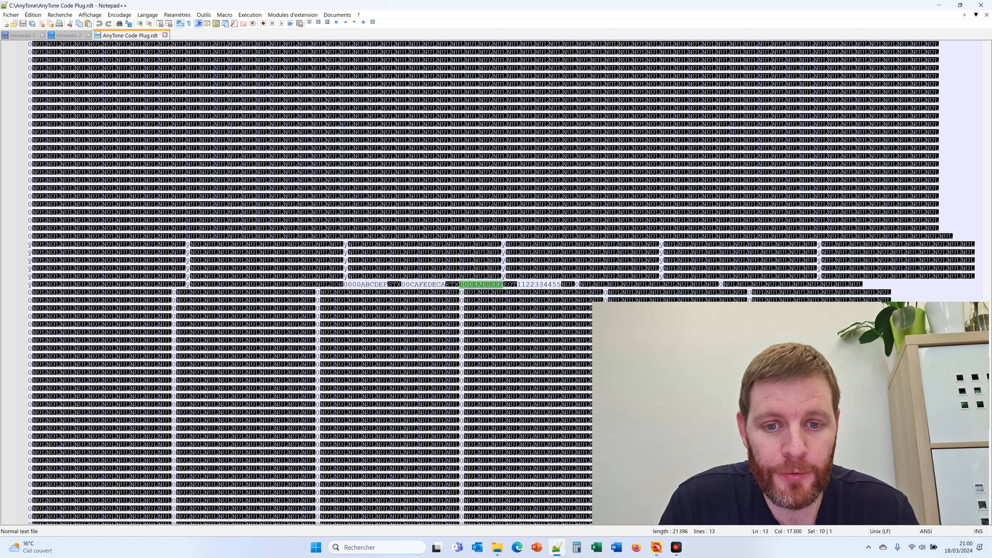
double_click(533, 286)
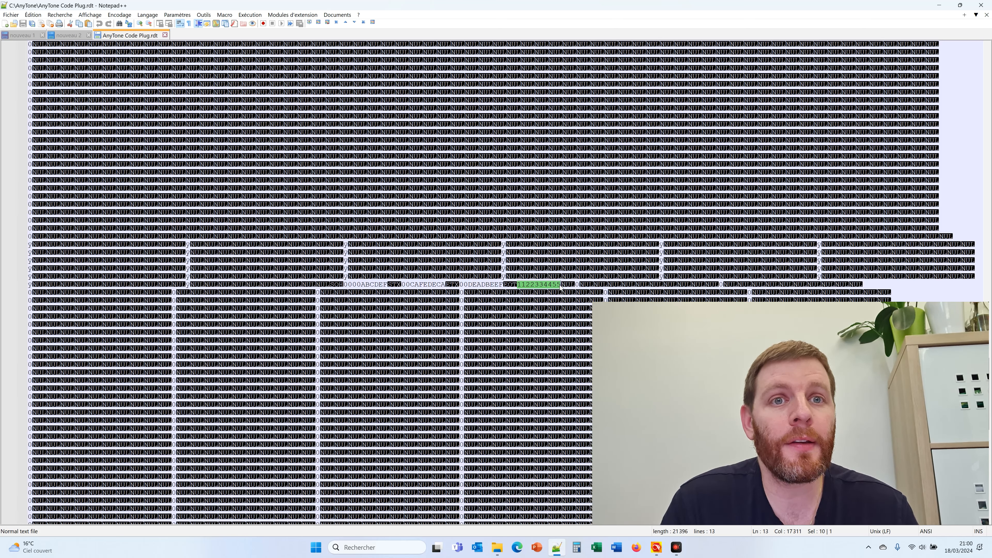
left_click(565, 273)
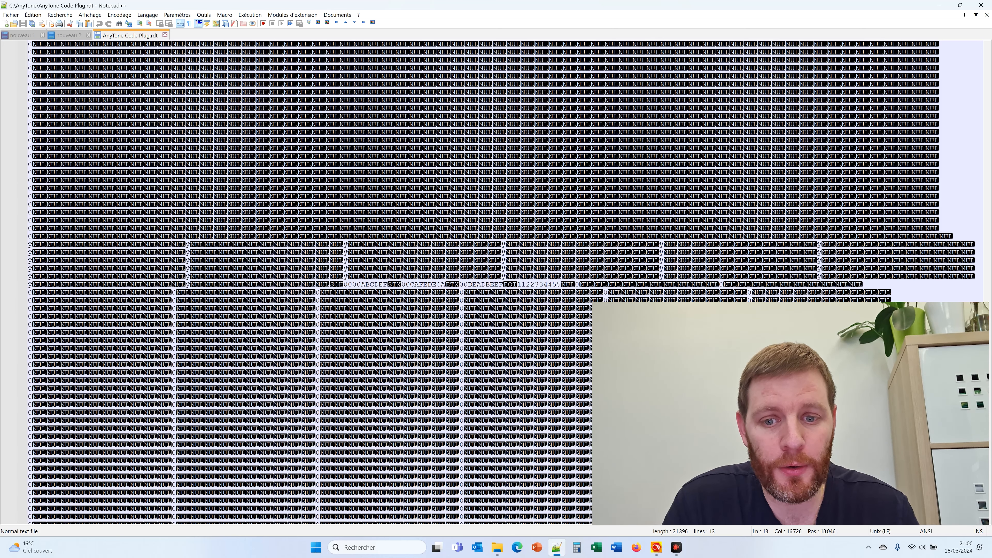
left_click_drag(344, 284, 561, 284)
left_click(559, 286)
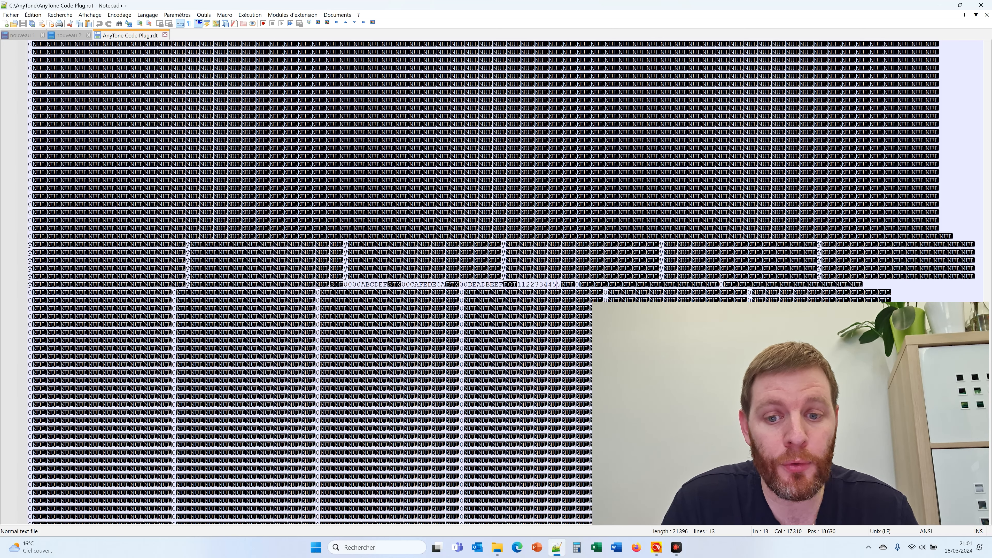
left_click_drag(364, 285, 367, 286)
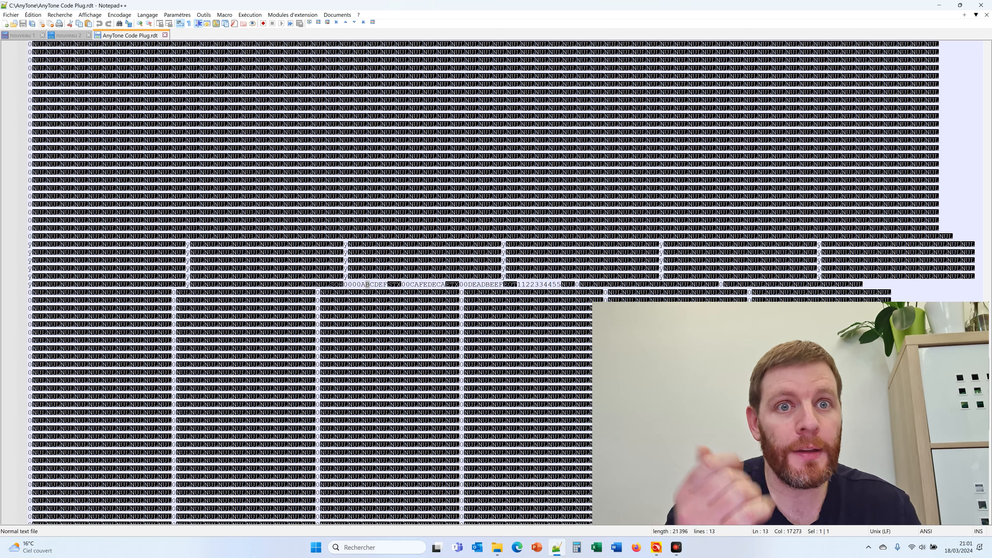
scroll(296, 281, "up", 15)
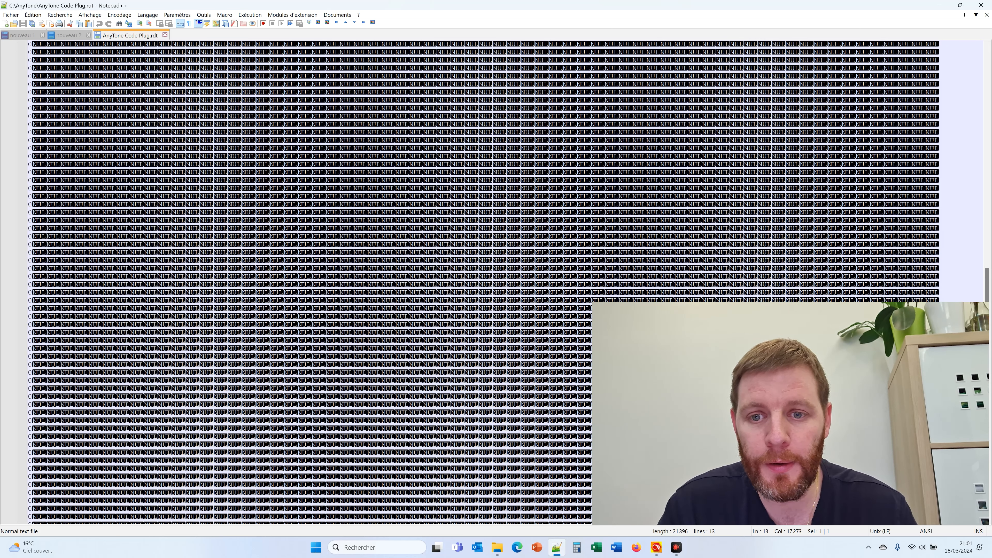
scroll(296, 281, "up", 15)
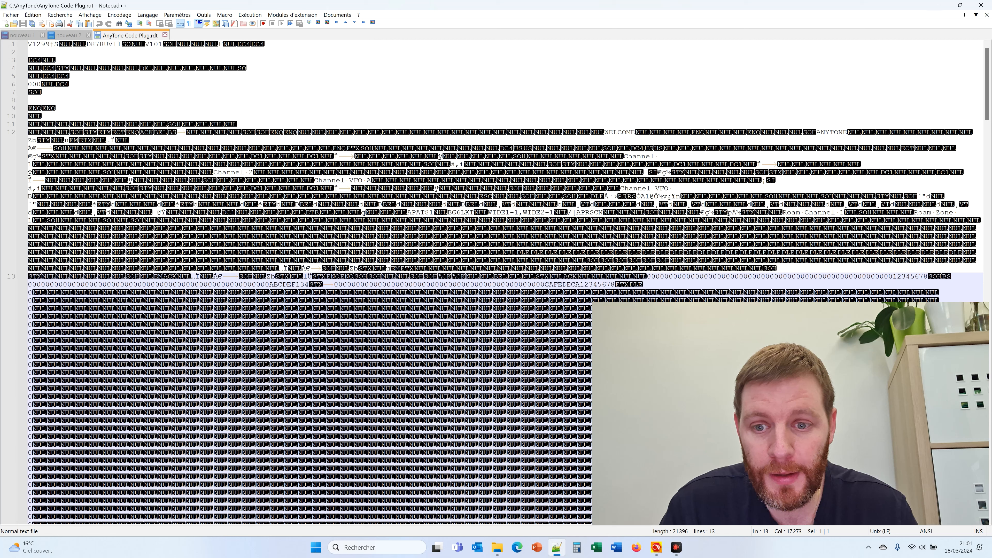
double_click(80, 287)
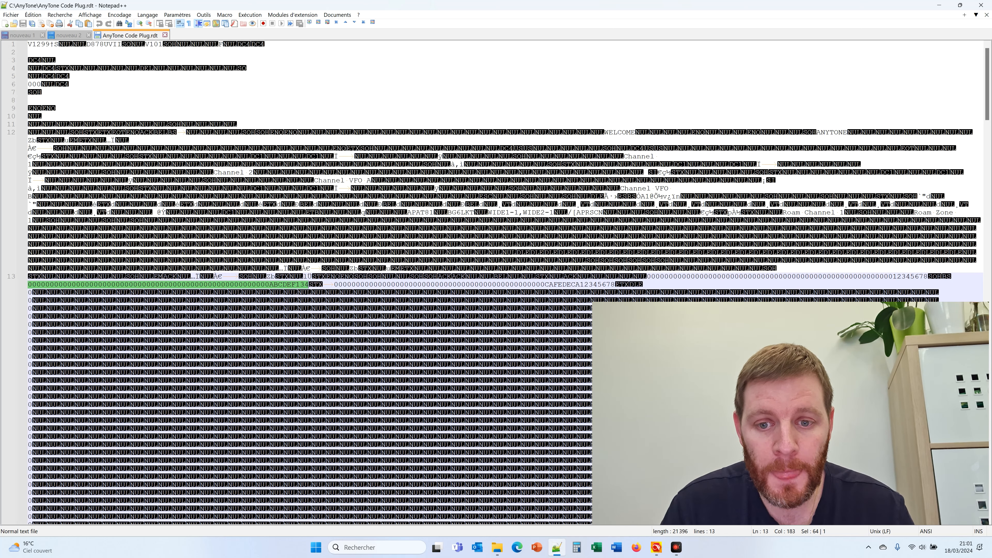
left_click_drag(893, 277, 928, 276)
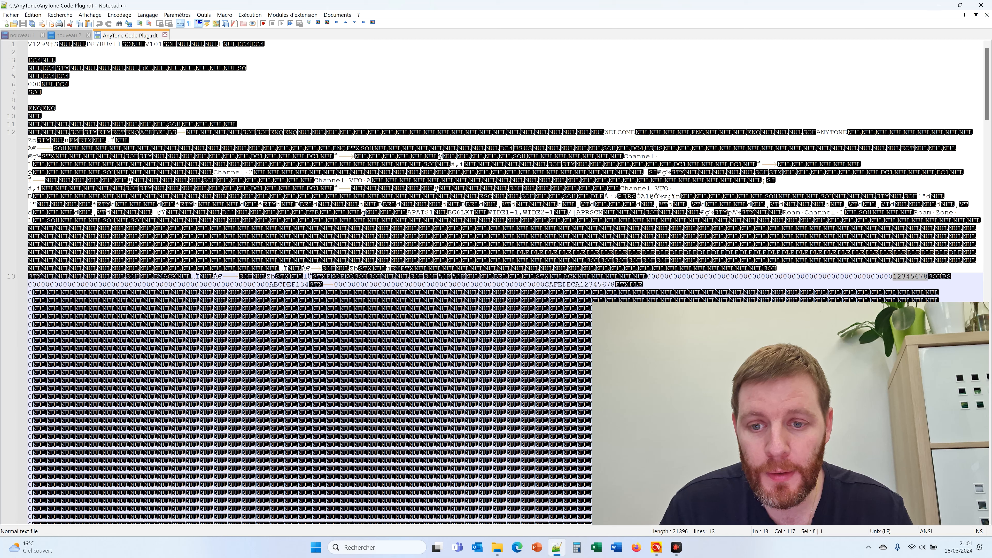
left_click(226, 285)
left_click_drag(270, 284, 309, 284)
left_click(562, 285)
left_click_drag(545, 285, 616, 284)
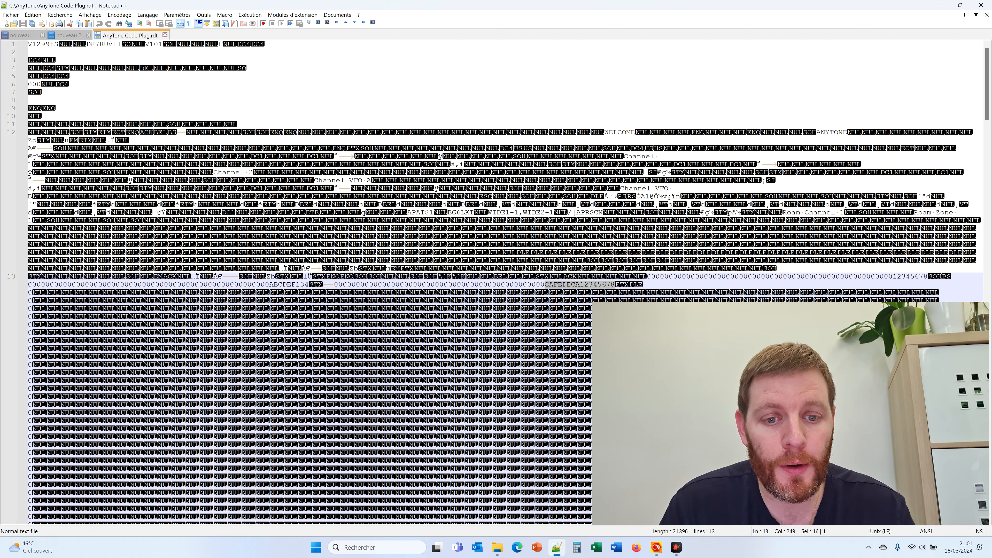
double_click(569, 285)
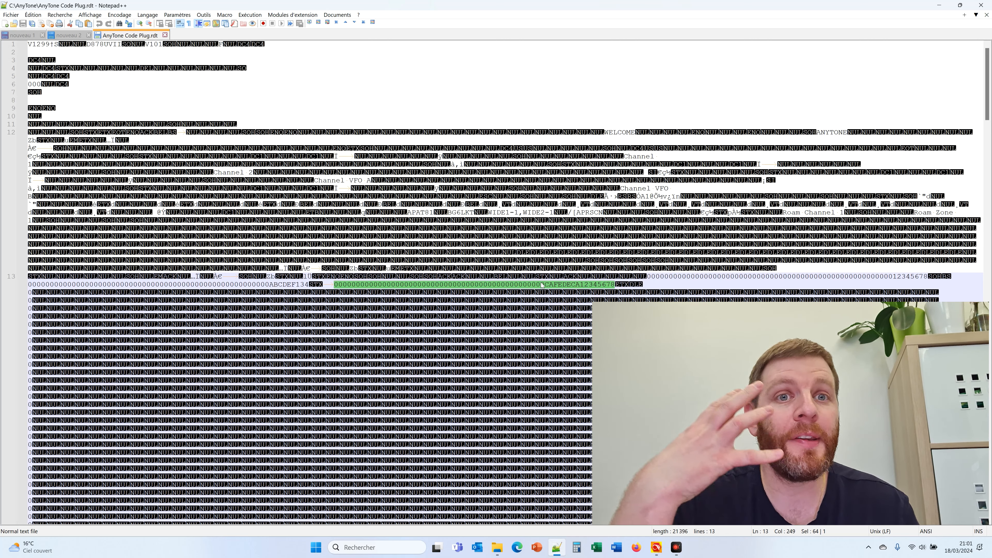
double_click(674, 276)
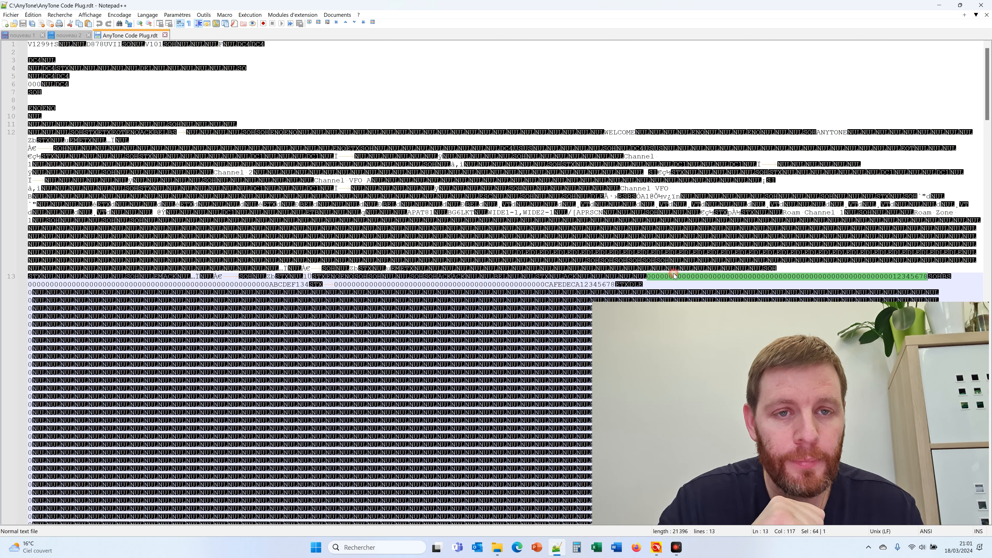
left_click_drag(928, 277, 941, 276)
left_click_drag(309, 285, 322, 284)
left_click_drag(615, 284, 629, 284)
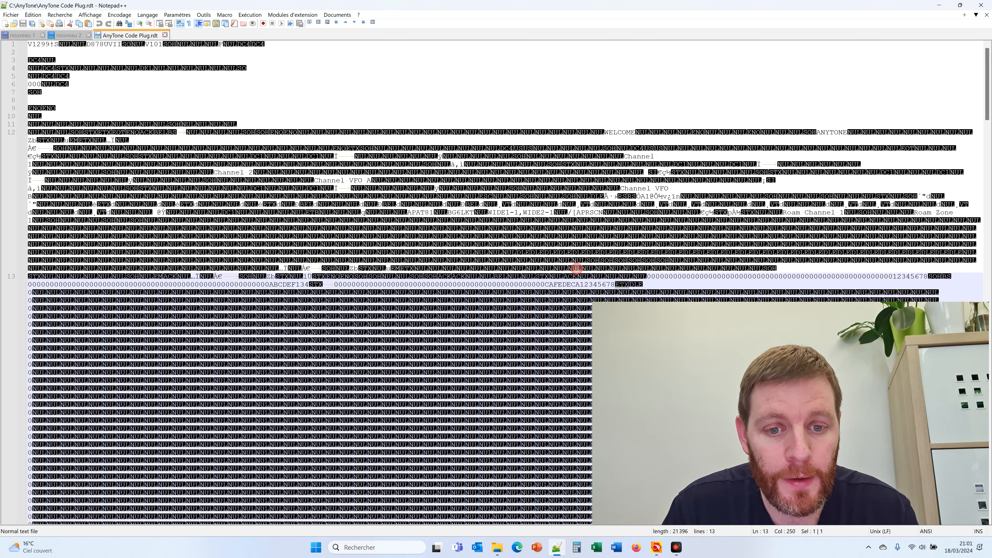
left_click(575, 285)
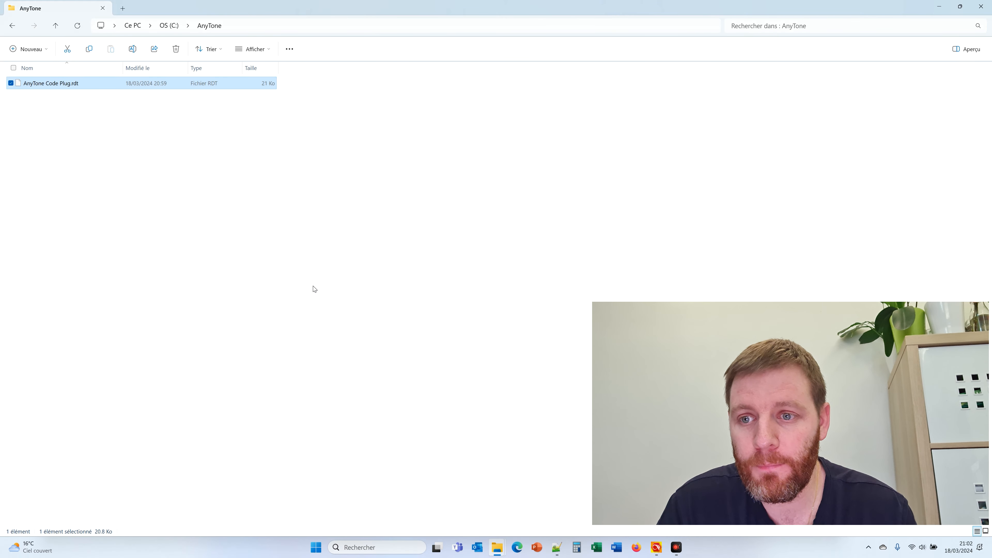
Open AnyTone Code Plug.rdt in HxD Hex Editor through Ouvrir avec
left_click(314, 289)
left_click(41, 80)
right_click(50, 84)
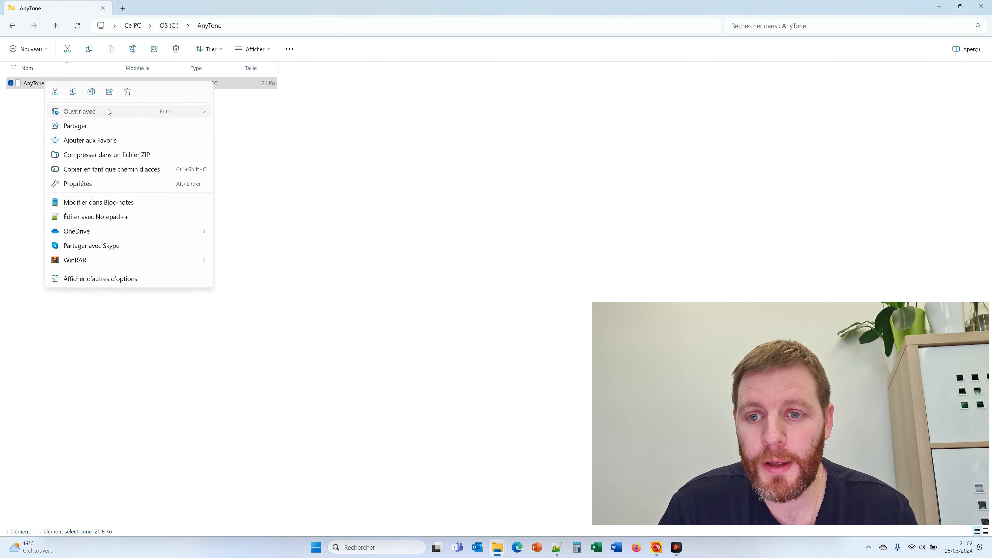
mouse_move(107, 111)
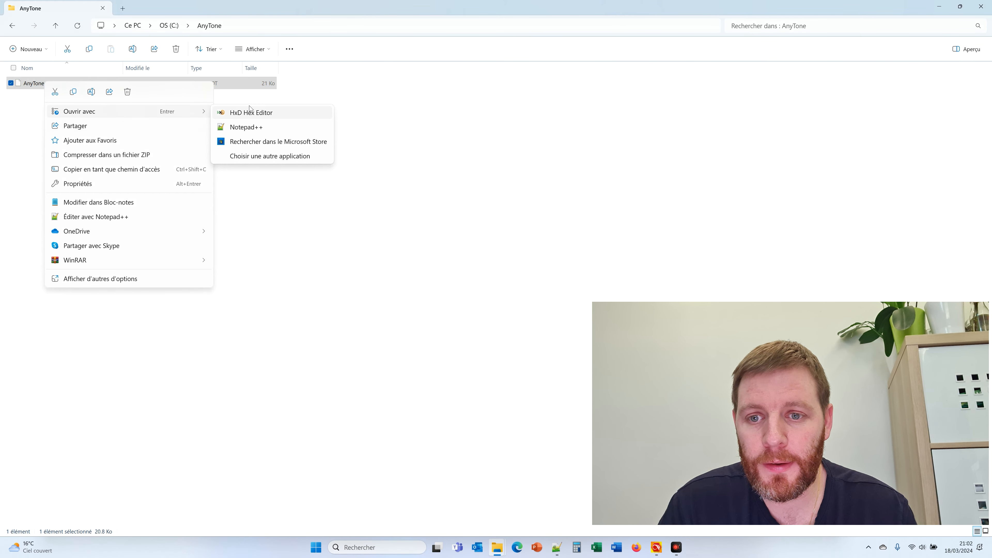
left_click(263, 114)
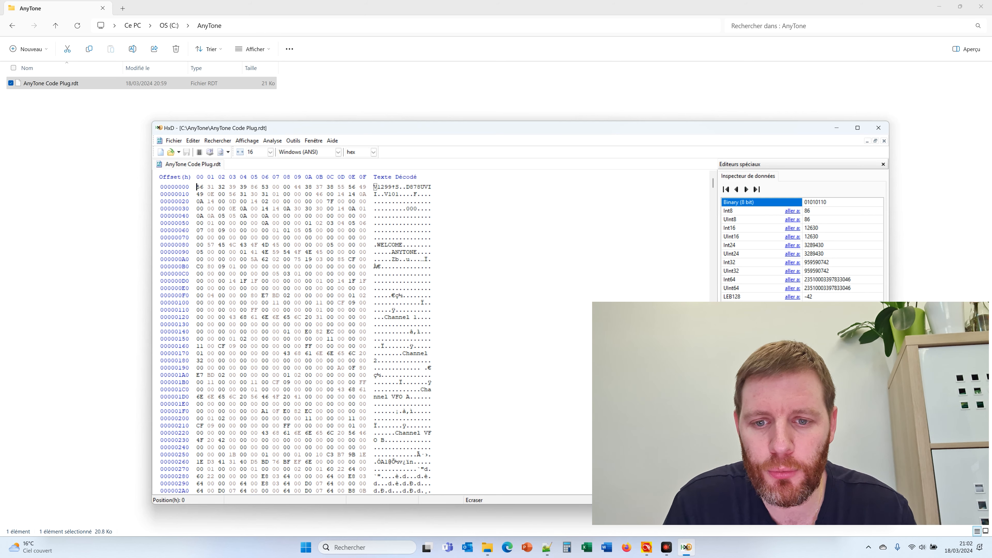
Scroll to the first key's 64-byte block in HxD and select its 12345678 bytes
left_click(338, 216)
scroll(338, 216, "down", 4)
scroll(338, 216, "up", 4)
scroll(338, 216, "down", 15)
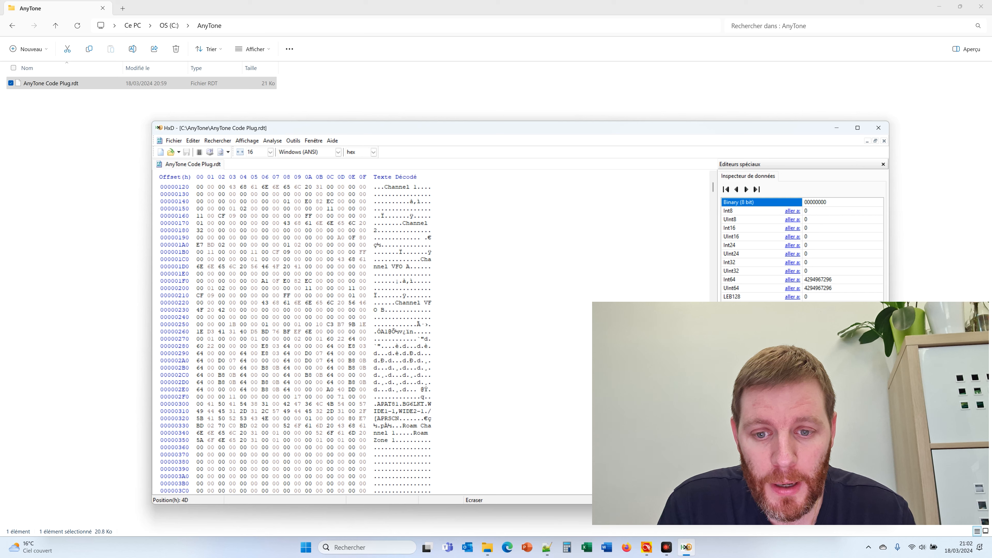
scroll(295, 338, "down", 10)
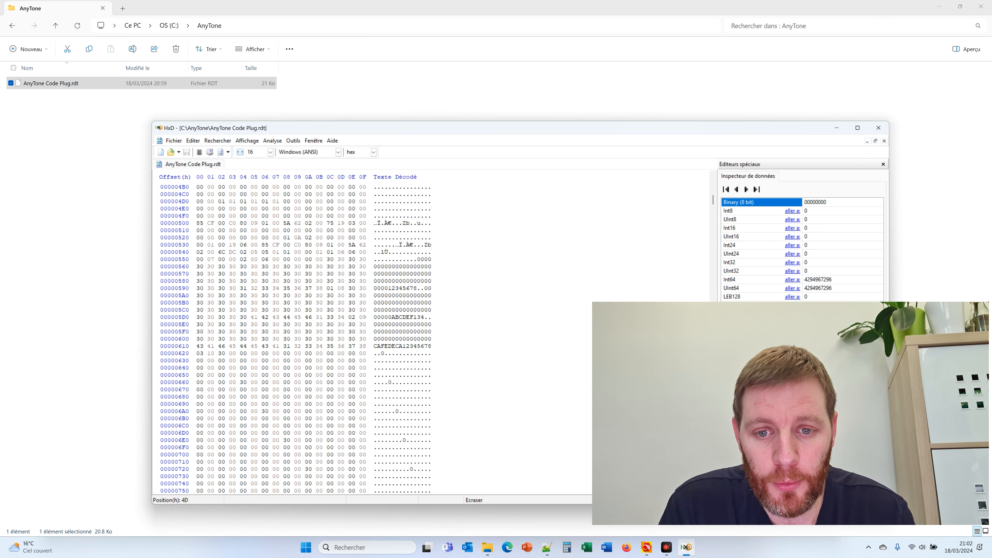
left_click_drag(330, 259, 319, 288)
left_click_drag(389, 288, 419, 288)
left_click(417, 295)
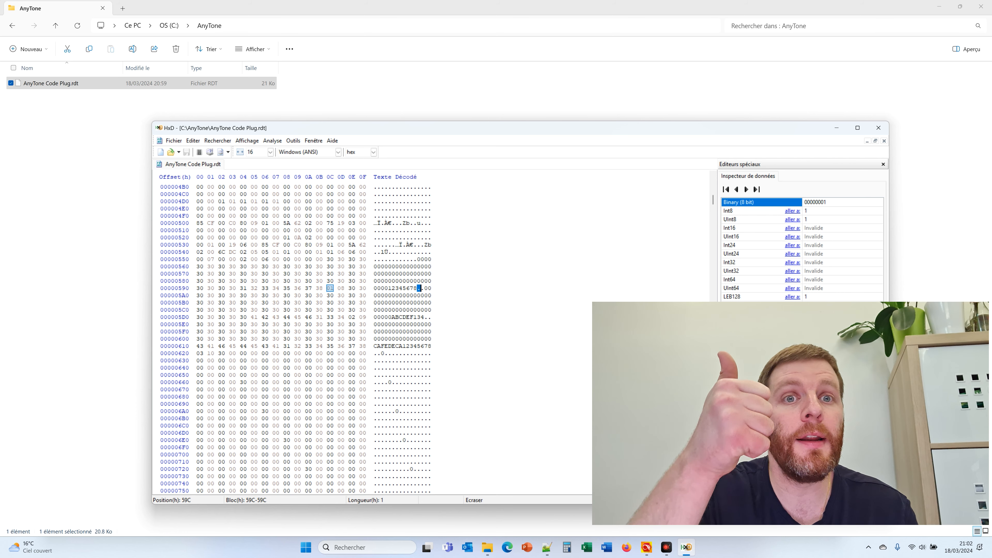
left_click(418, 296)
Select the second key's 64-byte block and inspect the byte after it
mouse_move(425, 288)
left_mouse_down()
mouse_move(422, 319)
mouse_move(425, 289)
left_mouse_up()
left_click(424, 322)
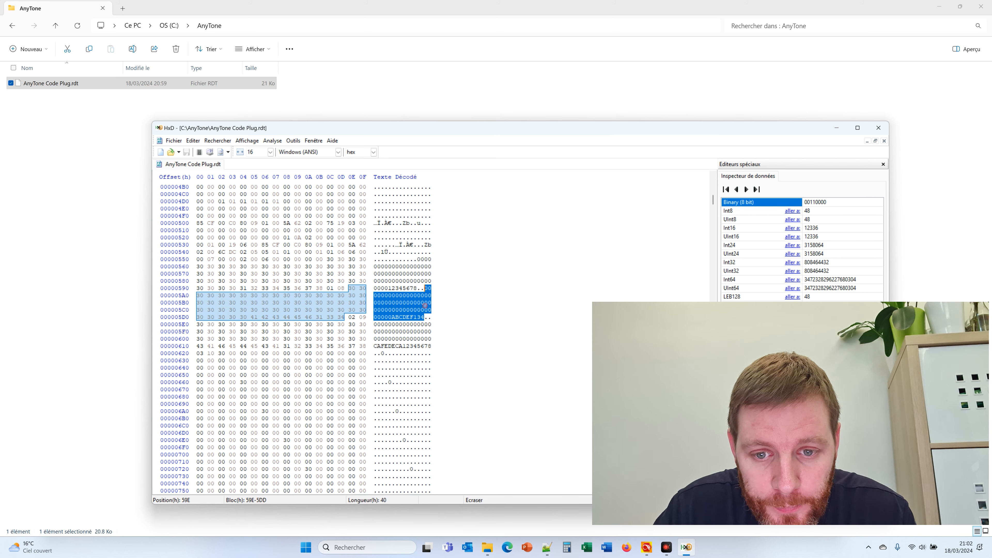
left_click(426, 317)
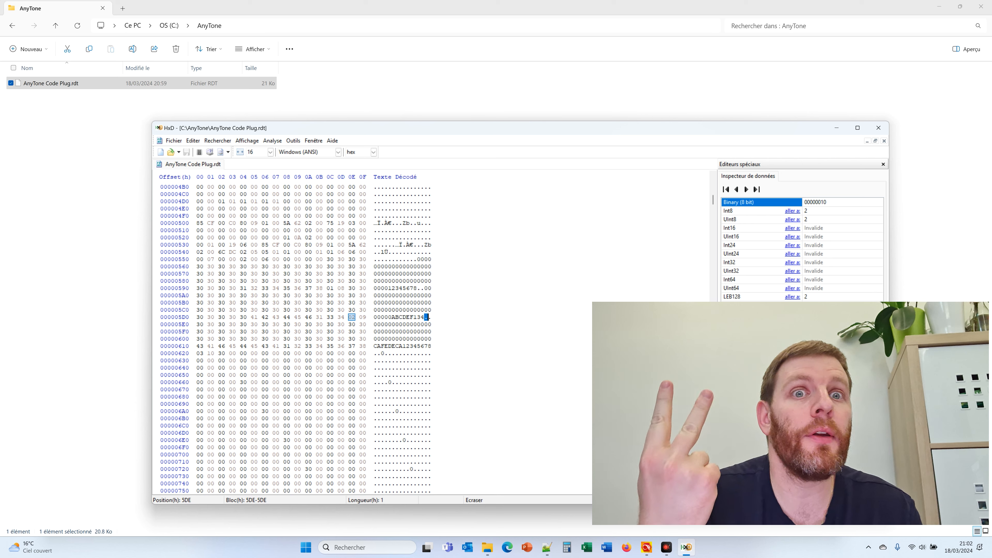
scroll(427, 317, "down", 3)
left_click(421, 281)
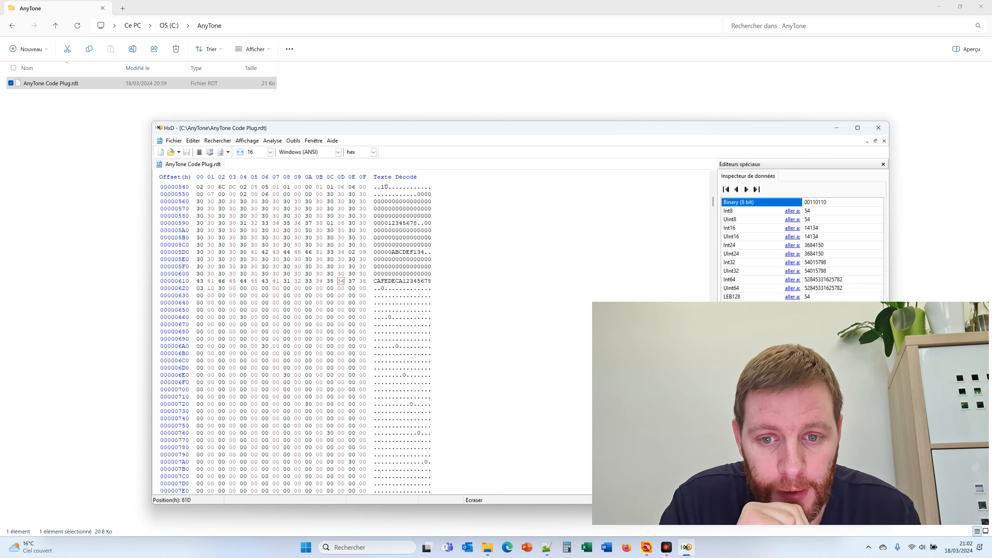
left_click_drag(374, 259, 388, 273)
left_click_drag(414, 281, 430, 281)
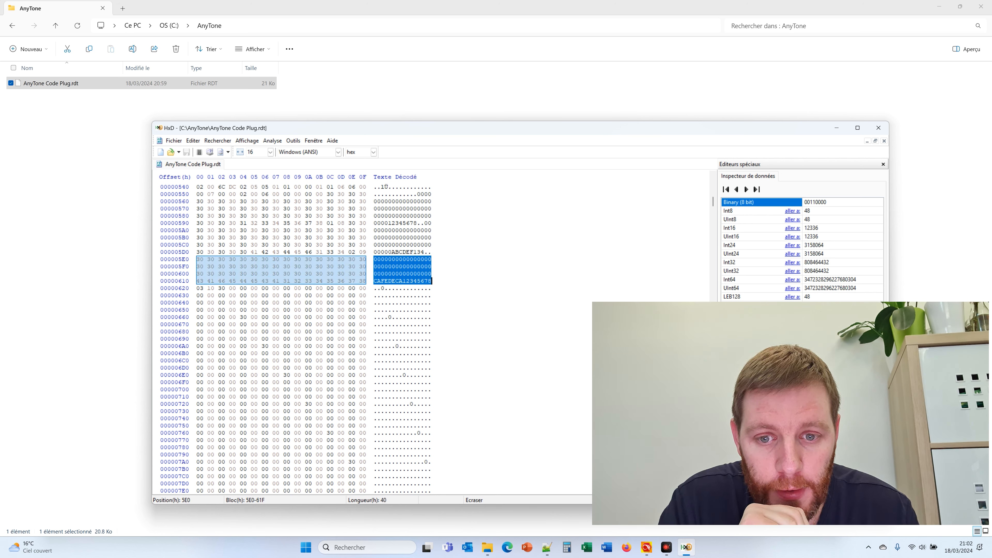
left_click(428, 282)
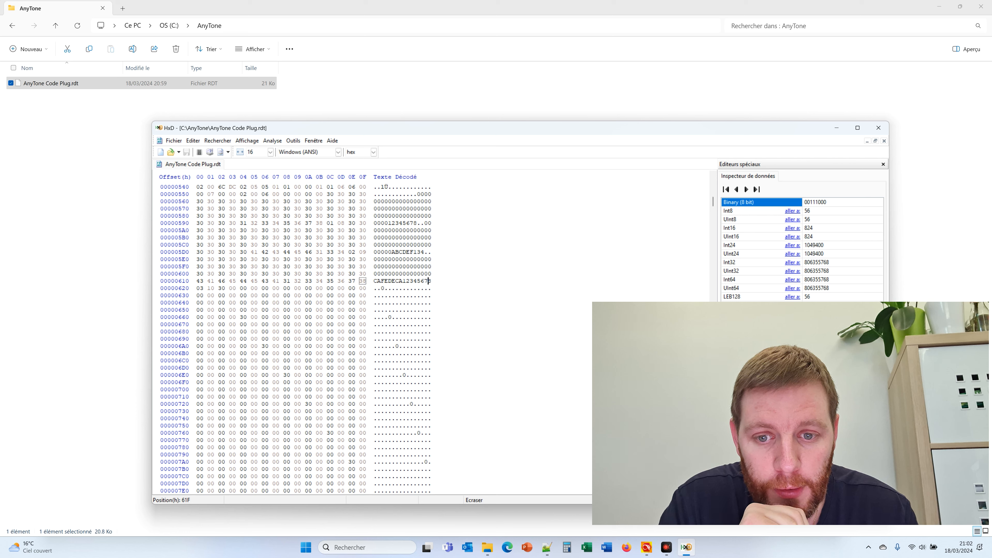
left_click_drag(374, 288, 378, 288)
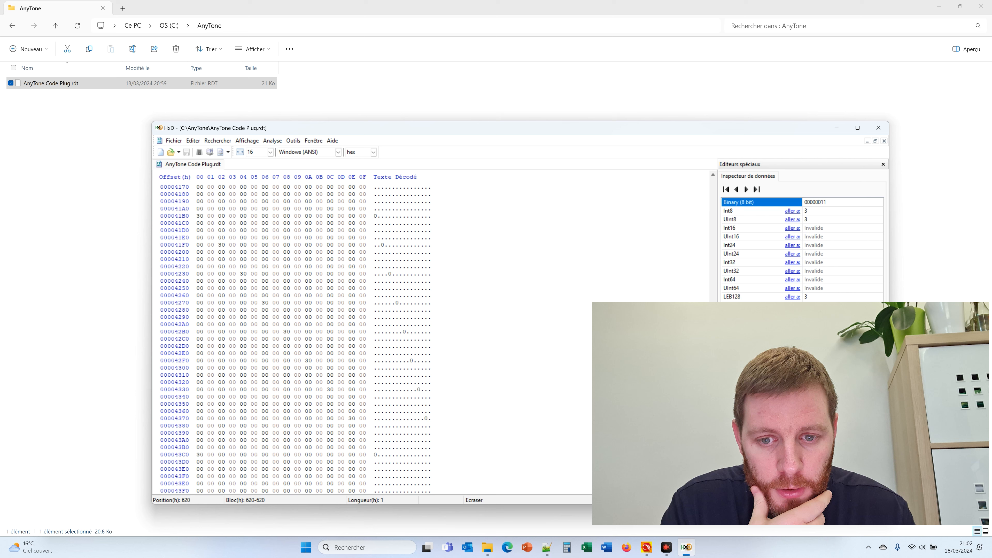
Select the ABCDEF key entry and its 01 prefix byte in HxD
scroll(494, 315, "down", 20)
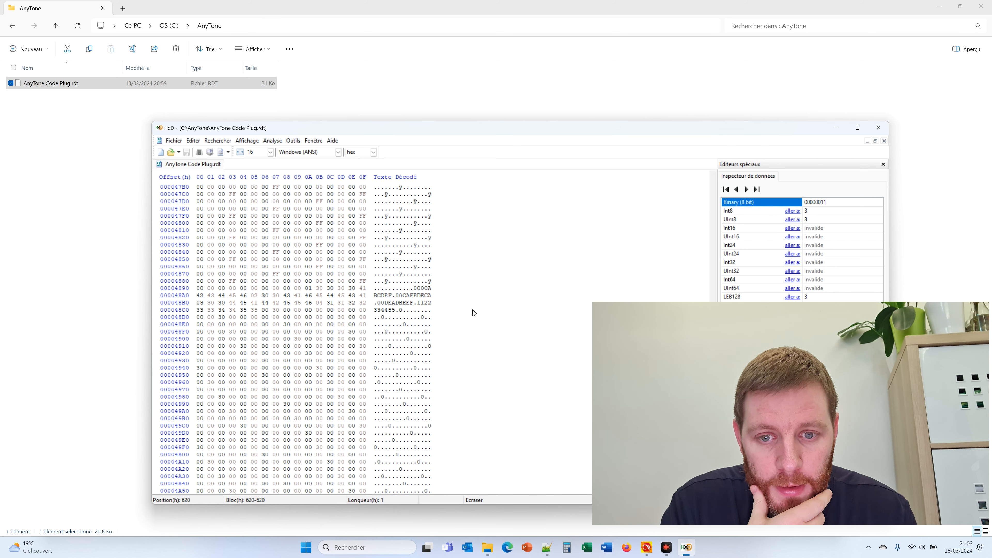
left_click(414, 288)
left_click_drag(414, 288, 395, 296)
left_click(394, 300)
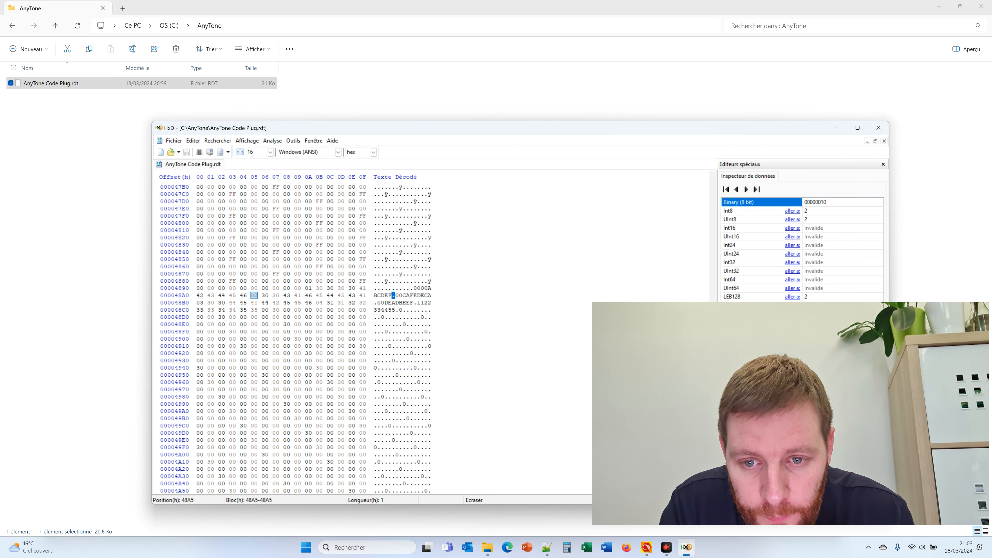
left_click(414, 288)
left_click_drag(414, 288, 411, 288)
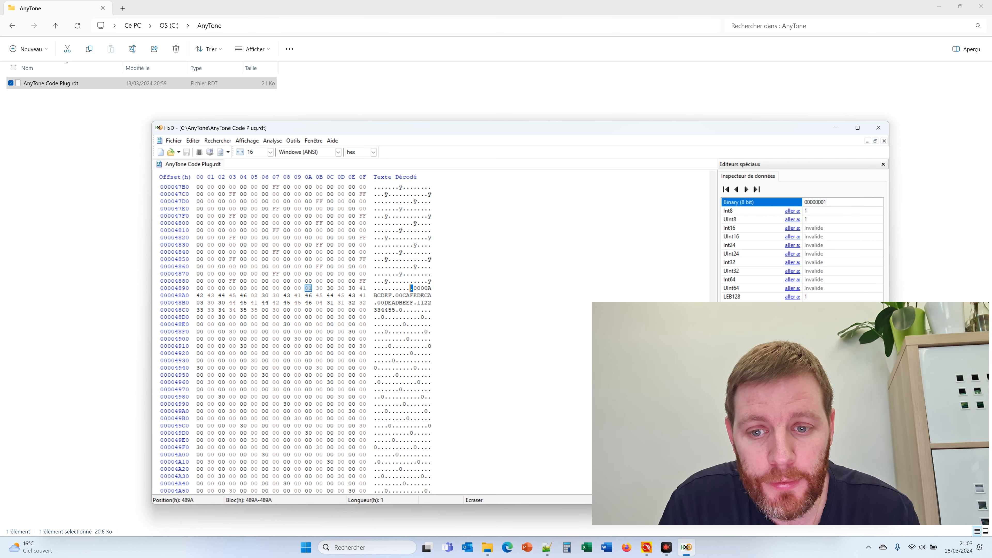
Inspect the CAFEDECA key entry bytes and its 02 prefix byte
left_click(403, 295)
left_click_drag(392, 295, 413, 303)
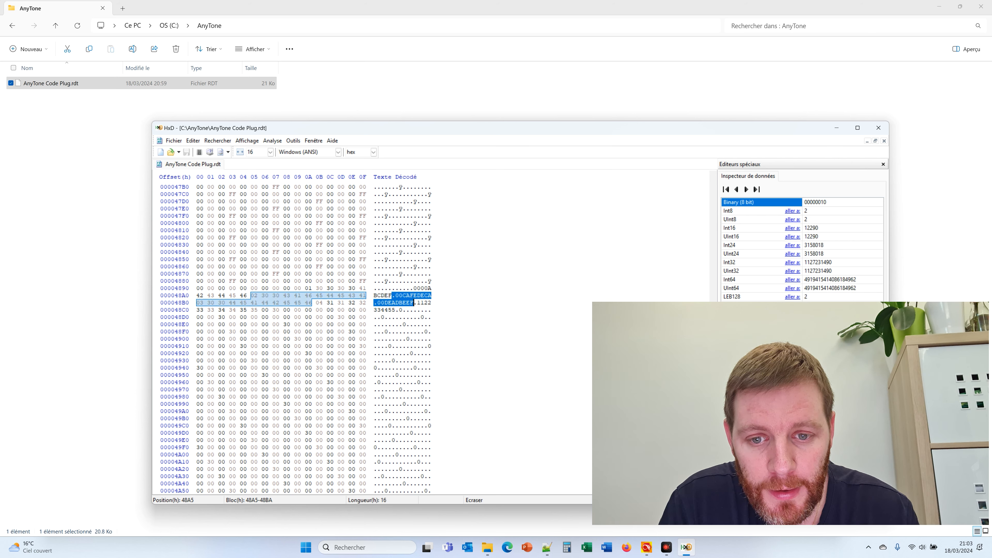
left_click(403, 303)
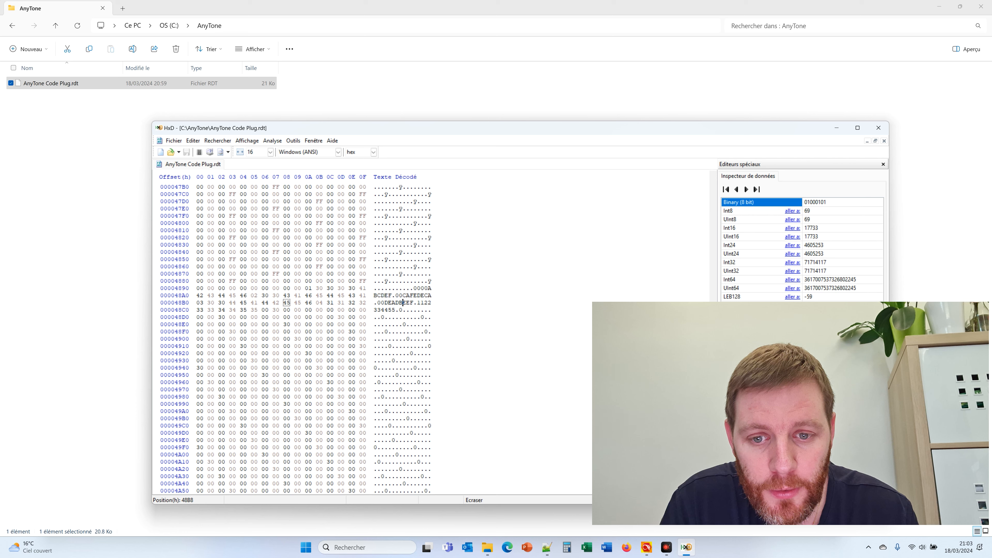
left_click_drag(392, 295, 432, 295)
left_click(394, 296)
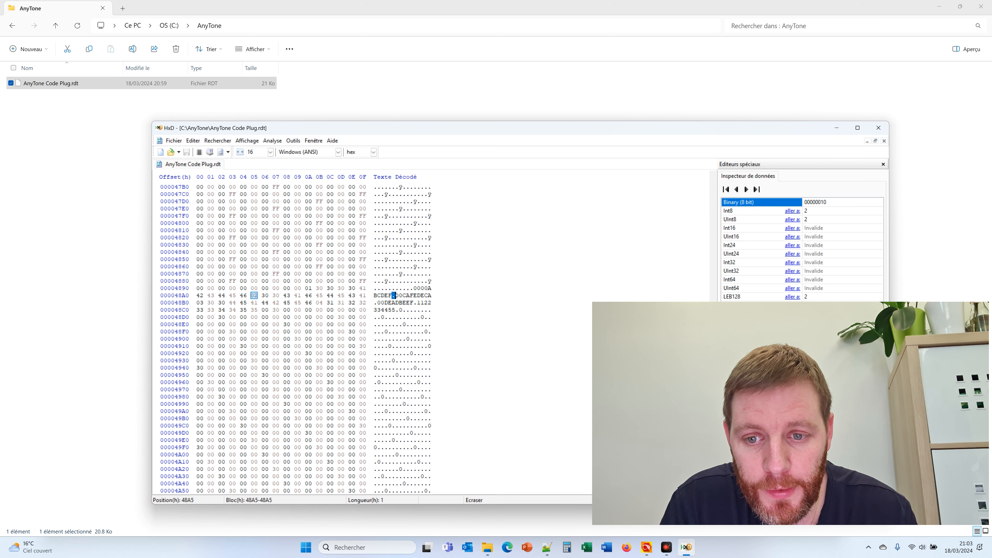
left_click(409, 296)
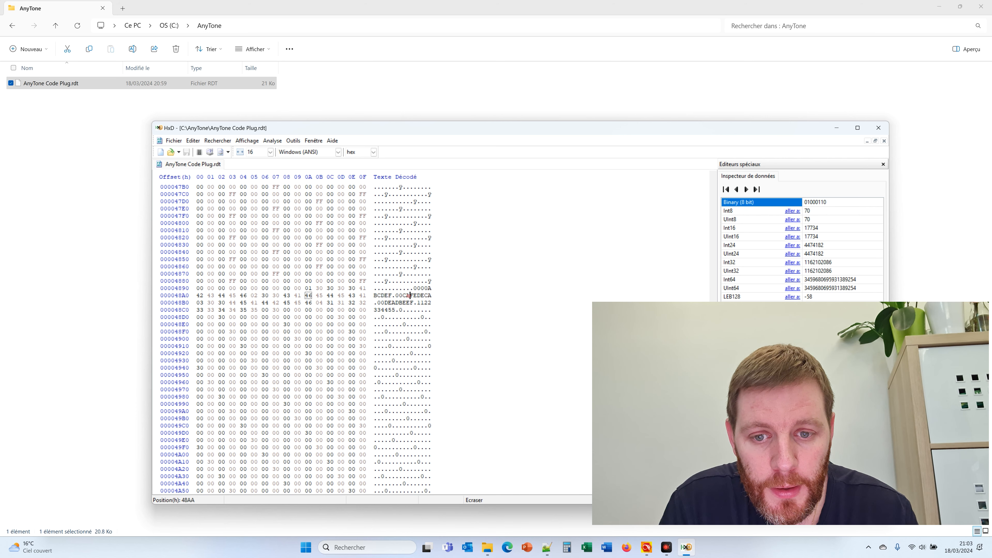
left_click(376, 302)
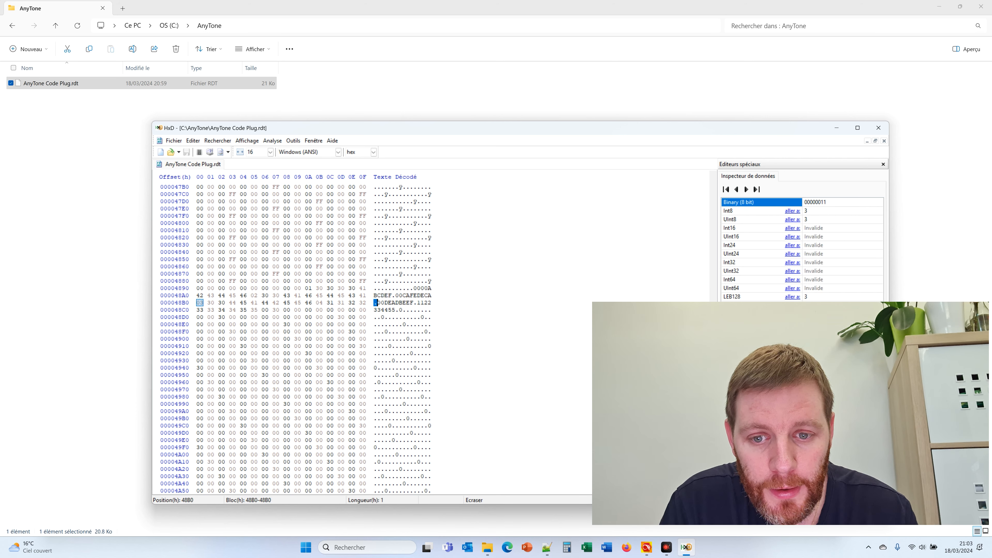
mouse_move(376, 302)
left_mouse_down()
mouse_move(414, 302)
mouse_move(375, 302)
left_mouse_up()
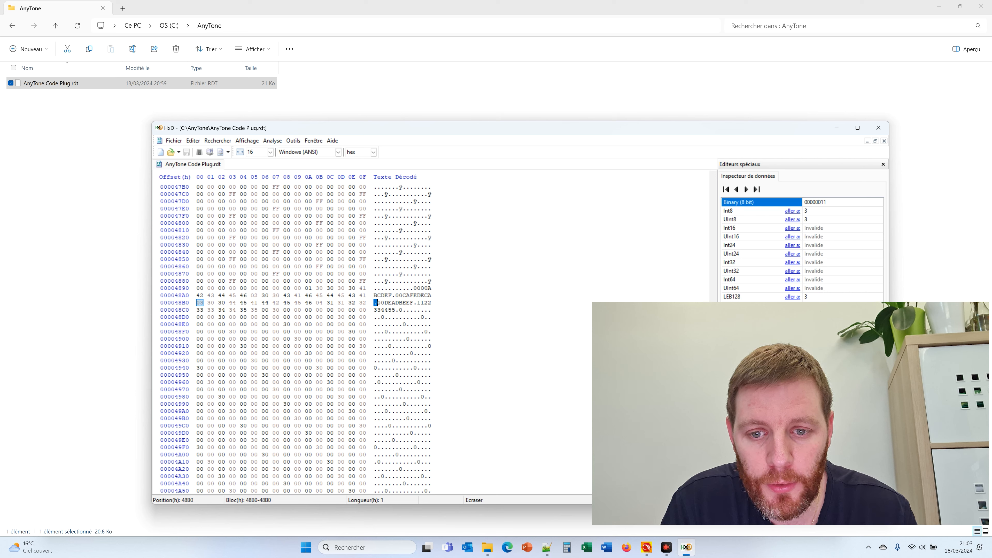
left_click(422, 303)
left_click_drag(419, 303, 400, 310)
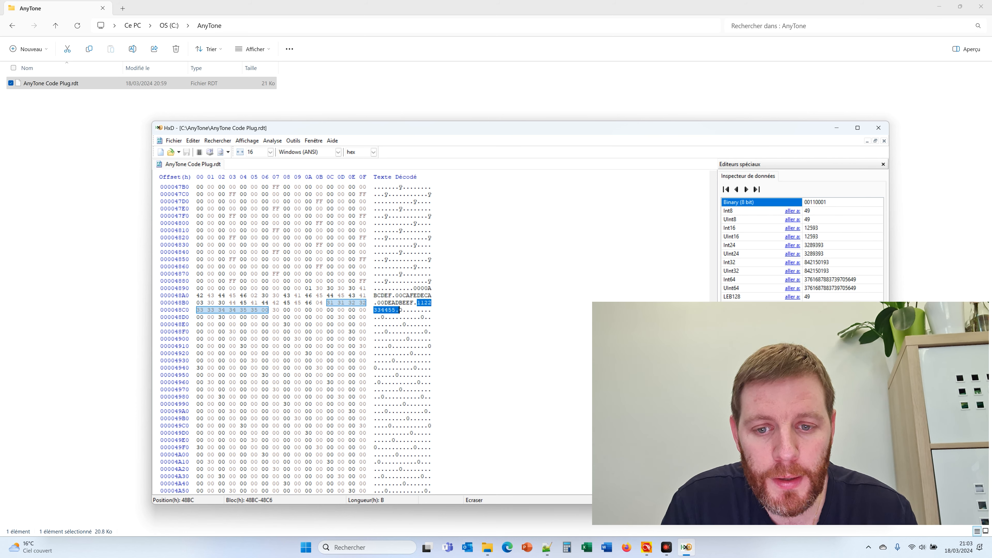
left_click(418, 309)
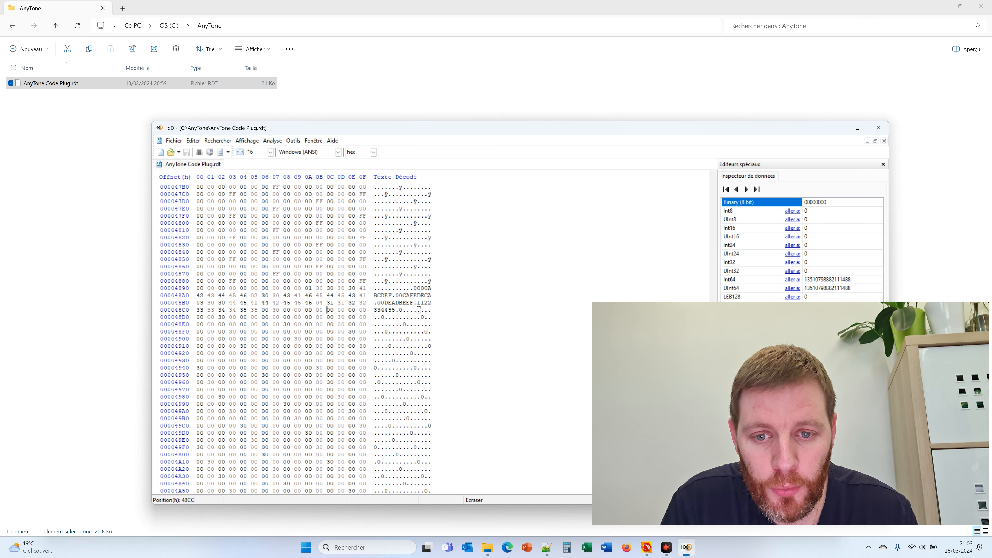
left_click_drag(413, 302, 418, 302)
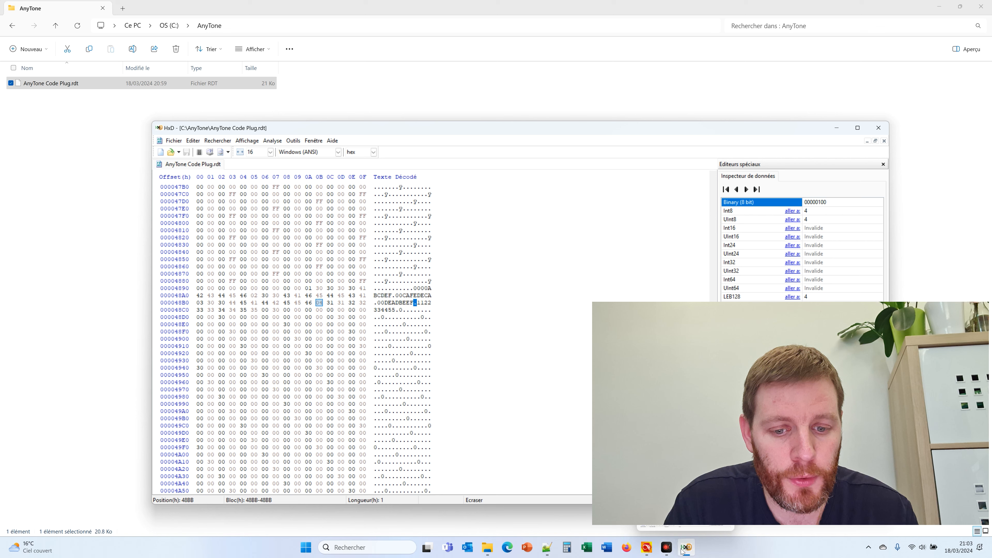
left_click(647, 548)
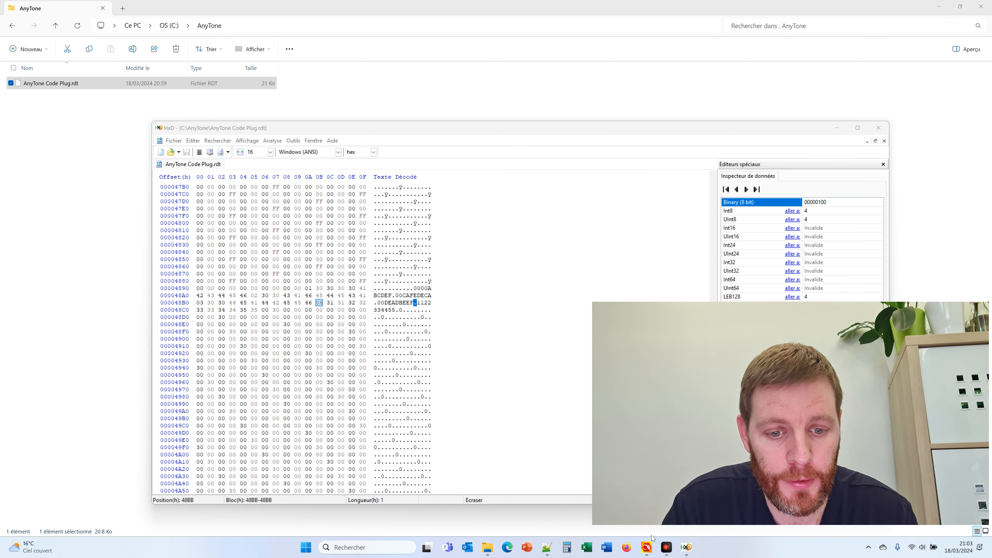
left_click(649, 548)
double_click(172, 90)
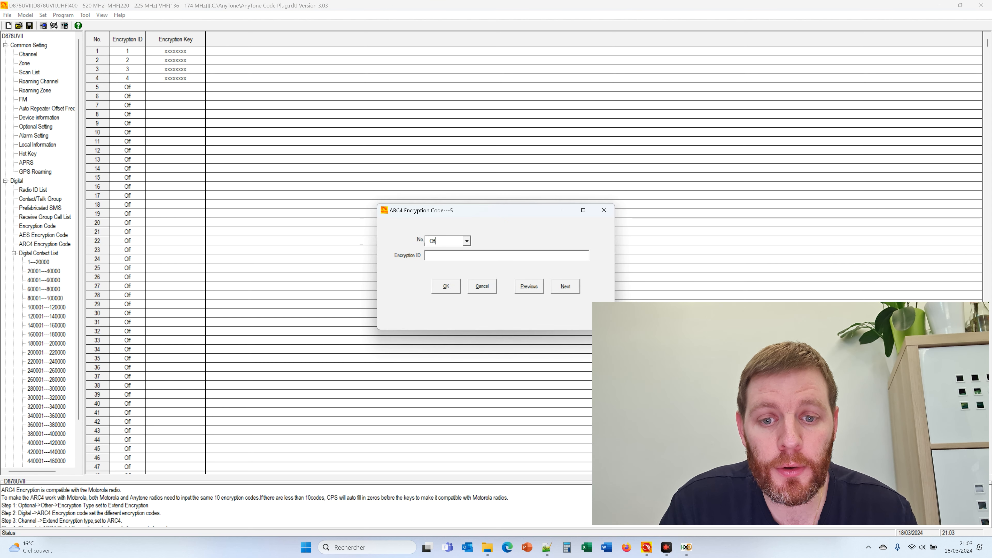
left_click(466, 241)
left_click(467, 302)
left_click(467, 302)
left_click(467, 302)
left_click(468, 302)
left_click(467, 302)
left_click(468, 302)
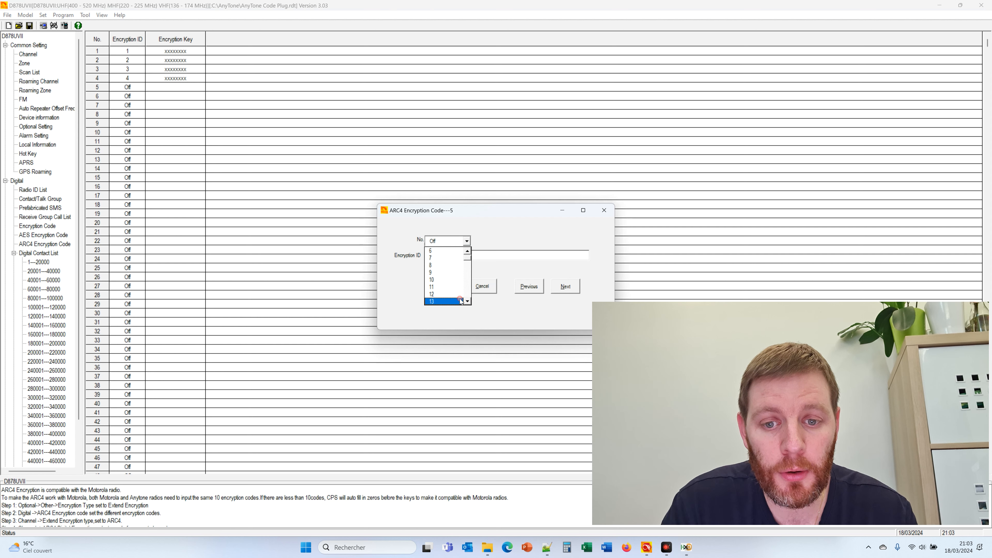
left_click(445, 280)
left_click(449, 255)
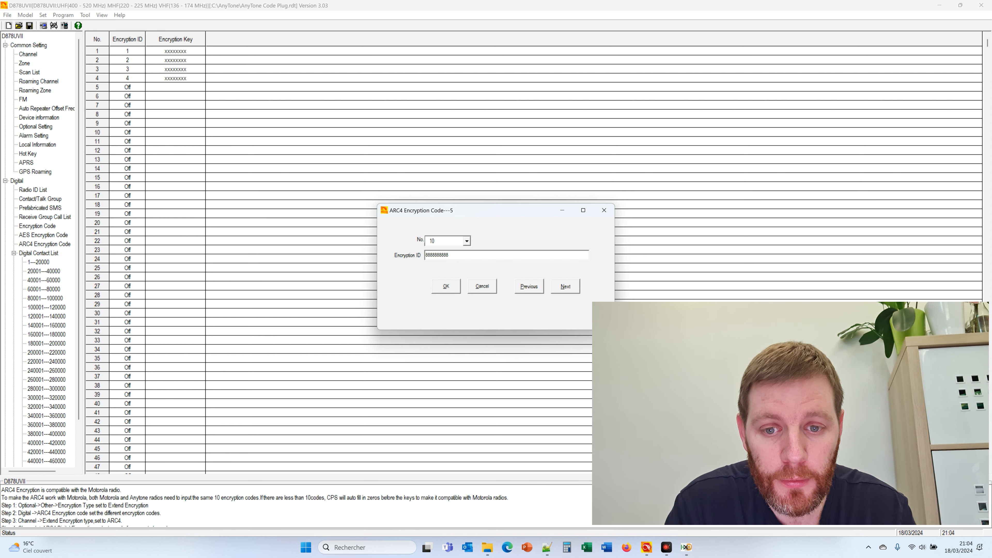
left_click(448, 289)
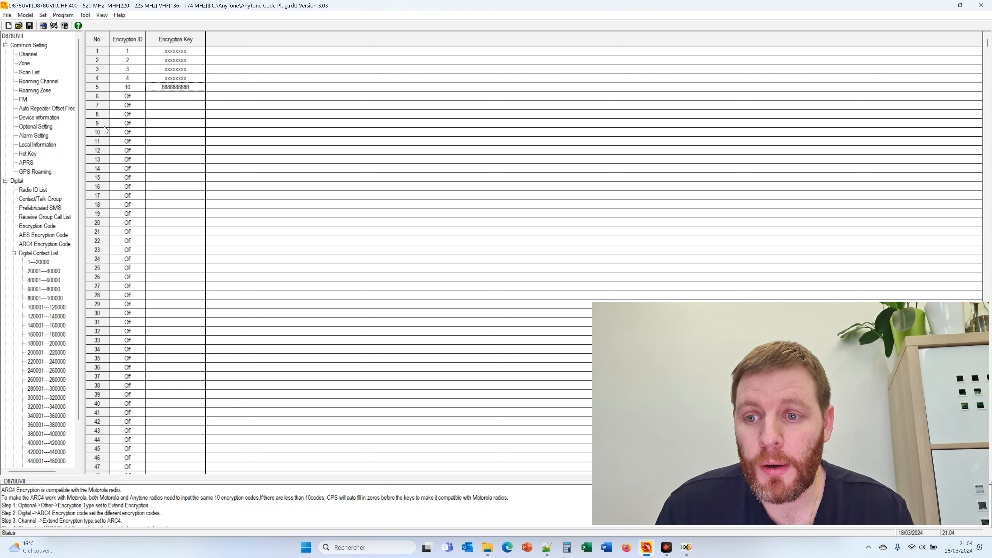
left_click(43, 235)
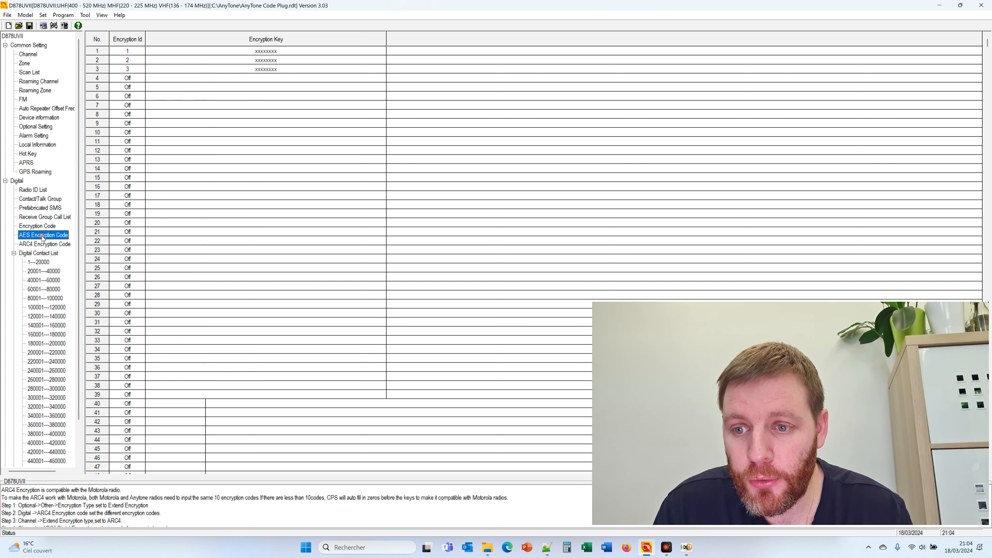
Give AES entry 4 Encryption Id 11 and a 64-digit all-8s key, then save the codeplug
double_click(284, 80)
left_click(470, 253)
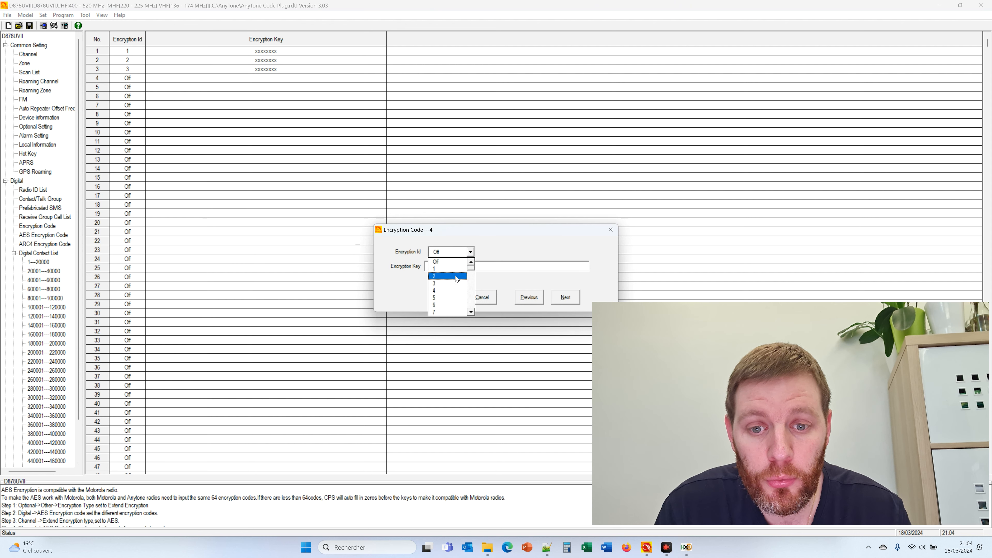
left_click(470, 313)
left_click(470, 313)
left_click(470, 313)
left_click(470, 314)
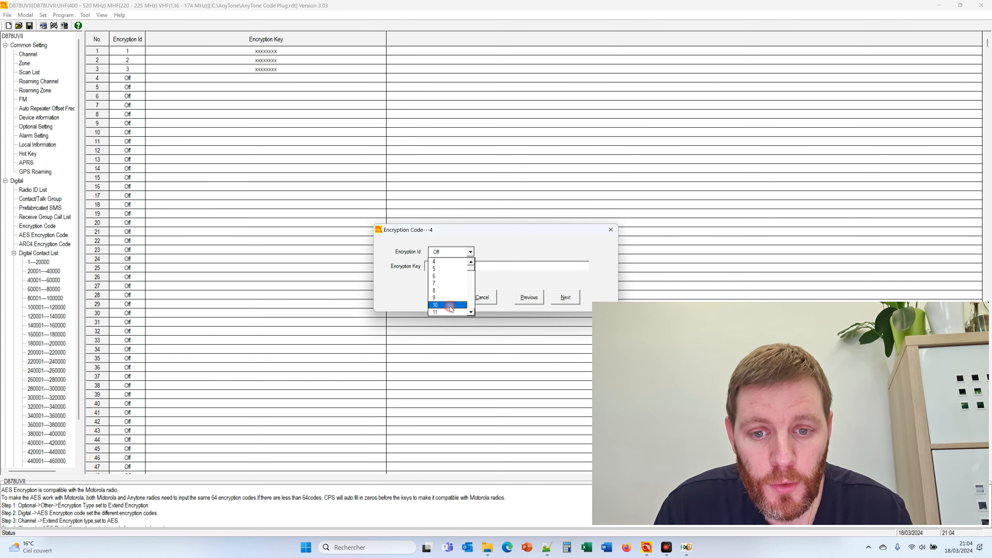
left_click(449, 313)
left_click(445, 267)
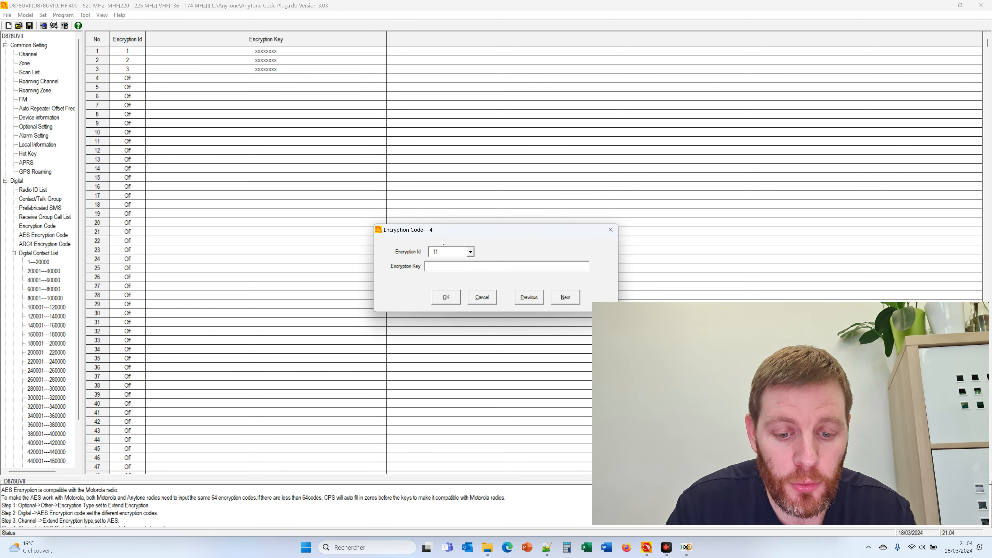
type("8888888888888888888888888888888888888888888888888888888888888888")
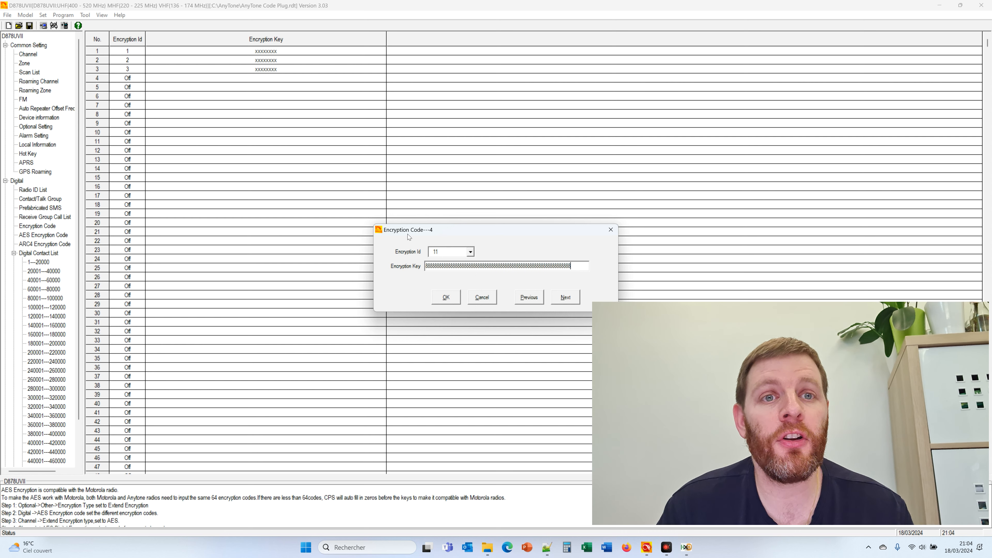
left_click(445, 298)
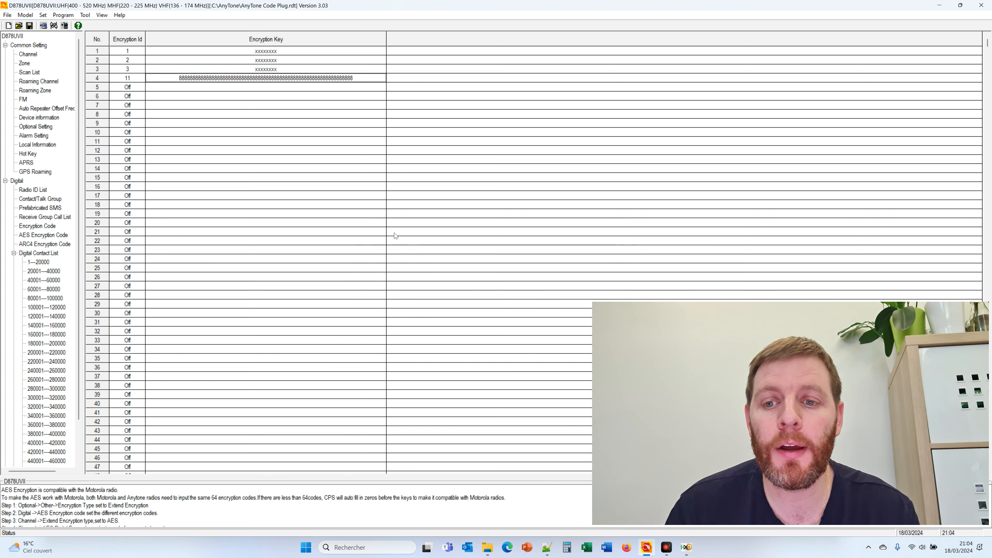
left_click(30, 26)
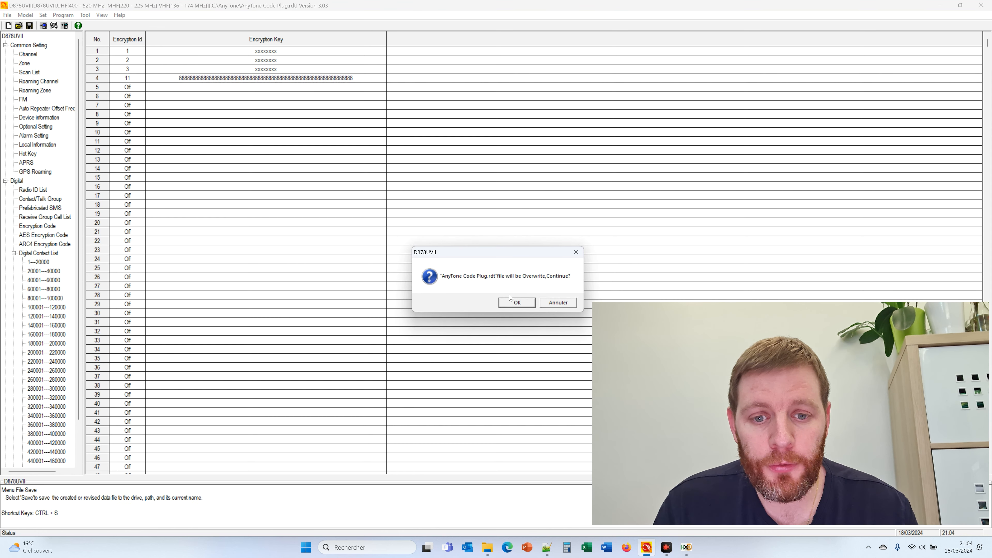
Save AnyTone Code Plug.rdt over the existing file and reopen it from disk
left_click(518, 304)
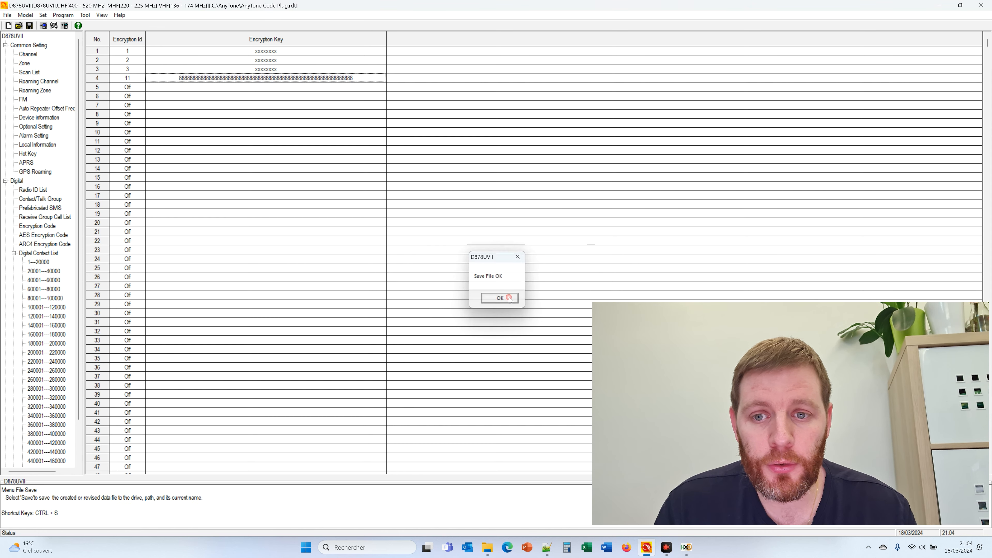
left_click(509, 298)
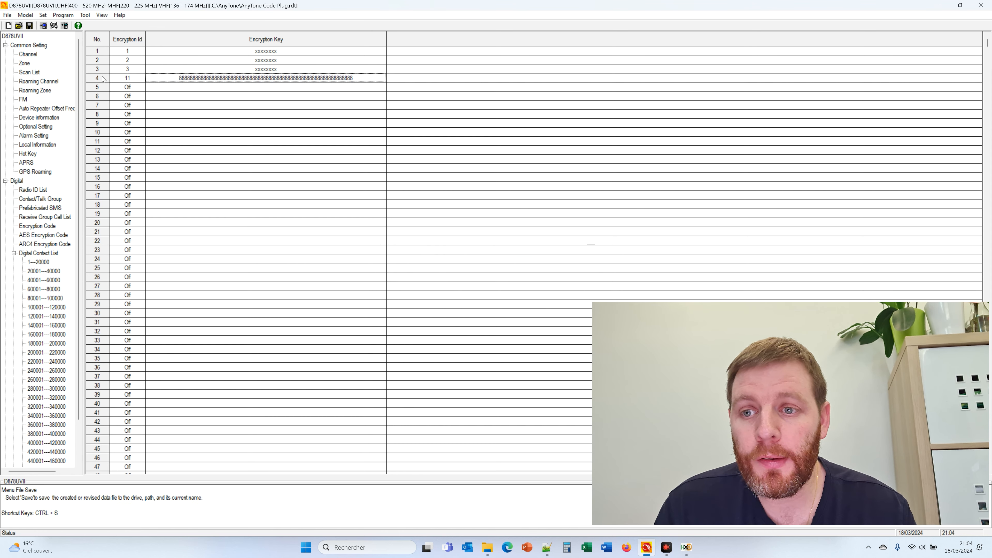
left_click(19, 26)
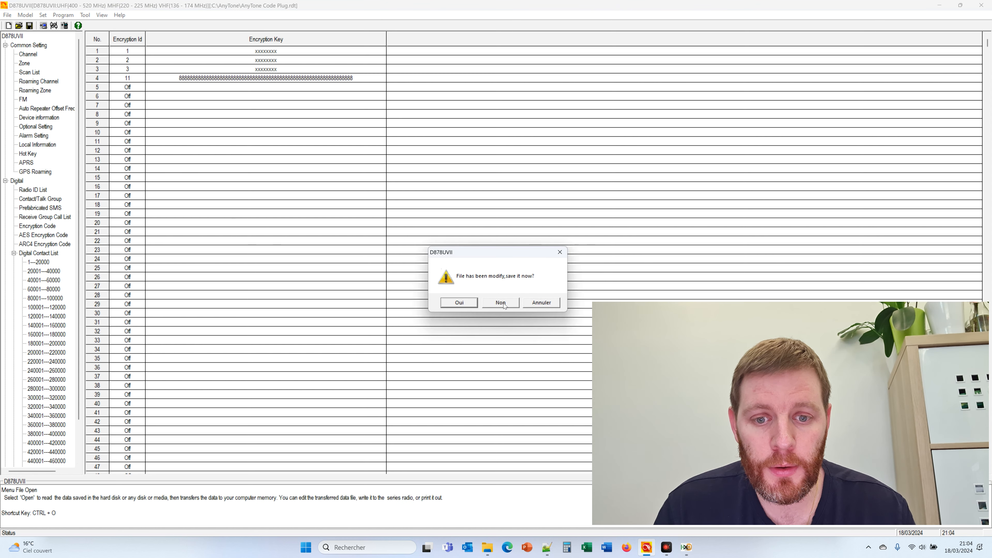
left_click(472, 305)
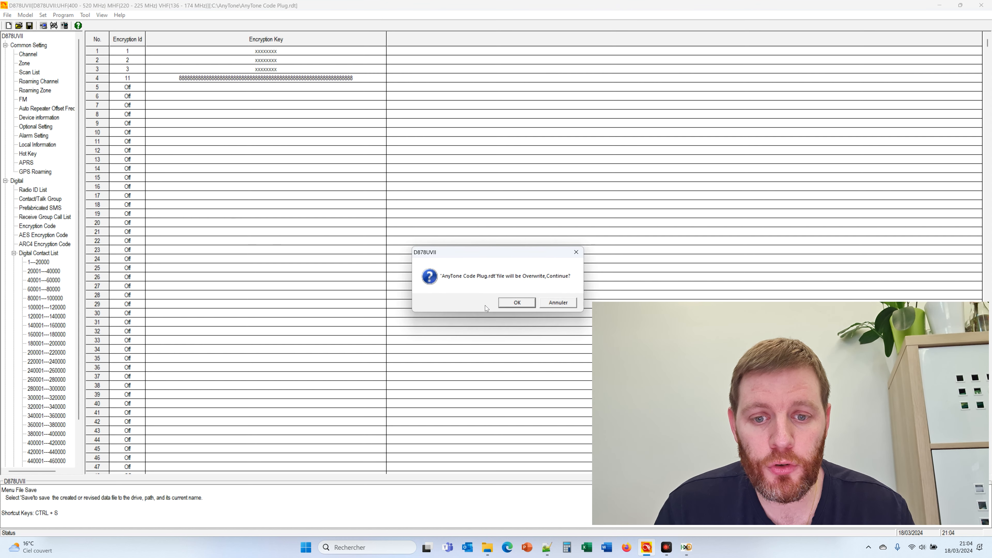
left_click(515, 305)
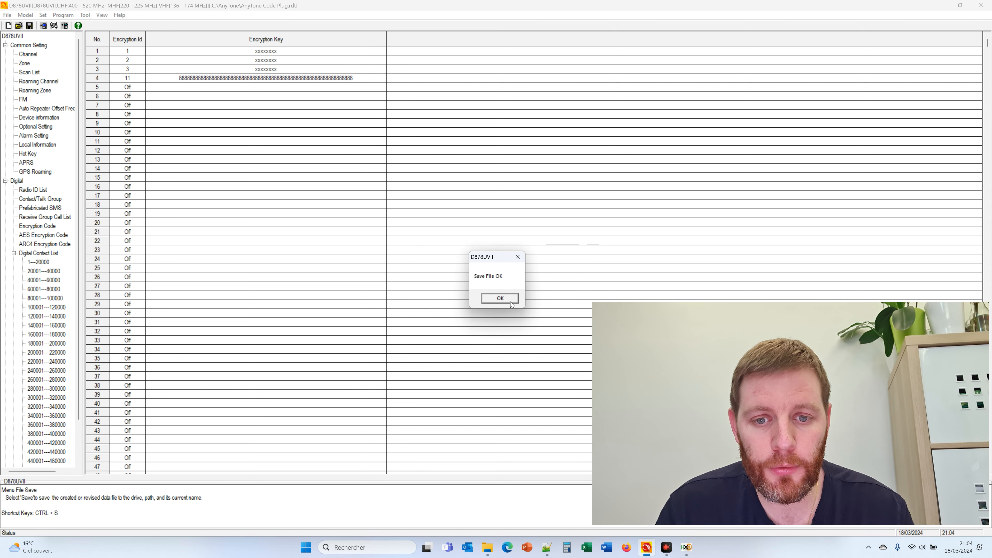
left_click(500, 298)
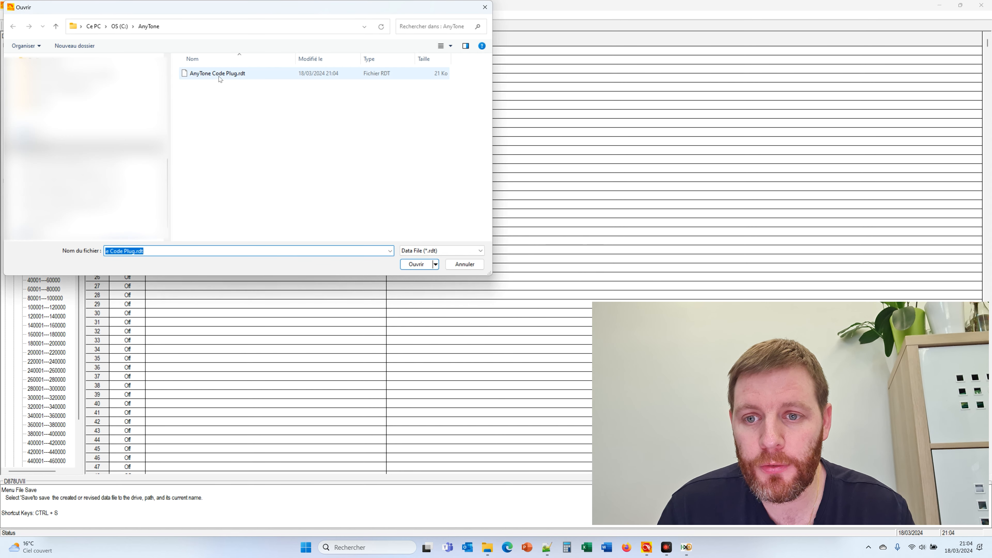
double_click(220, 74)
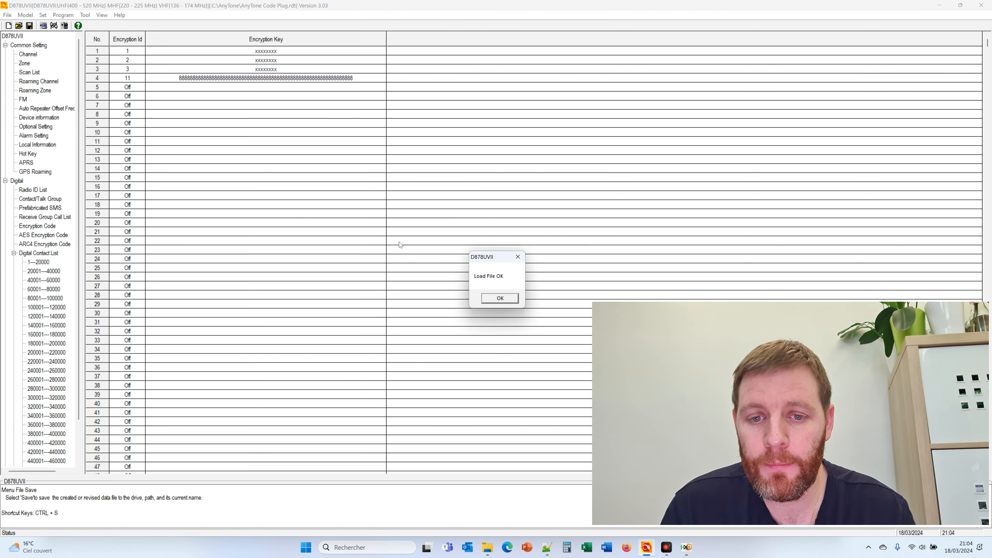
left_click(504, 301)
Review the ARC4 and AES key tables of the reloaded codeplug
left_click(278, 158)
left_click(57, 244)
left_click(52, 235)
left_click(51, 243)
left_click(8, 26)
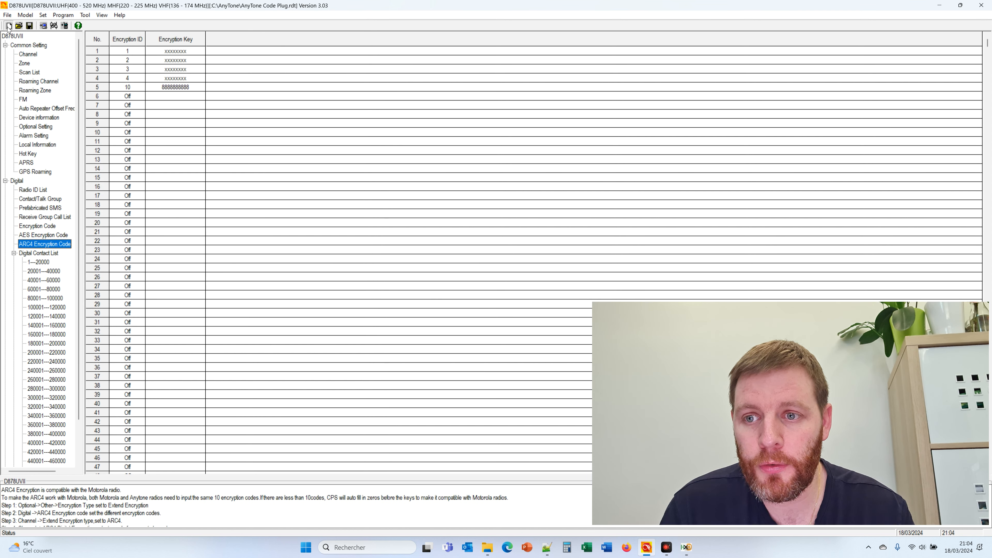
Reset to a blank codeplug without saving, then reload AnyTone Code Plug.rdt
left_click(515, 303)
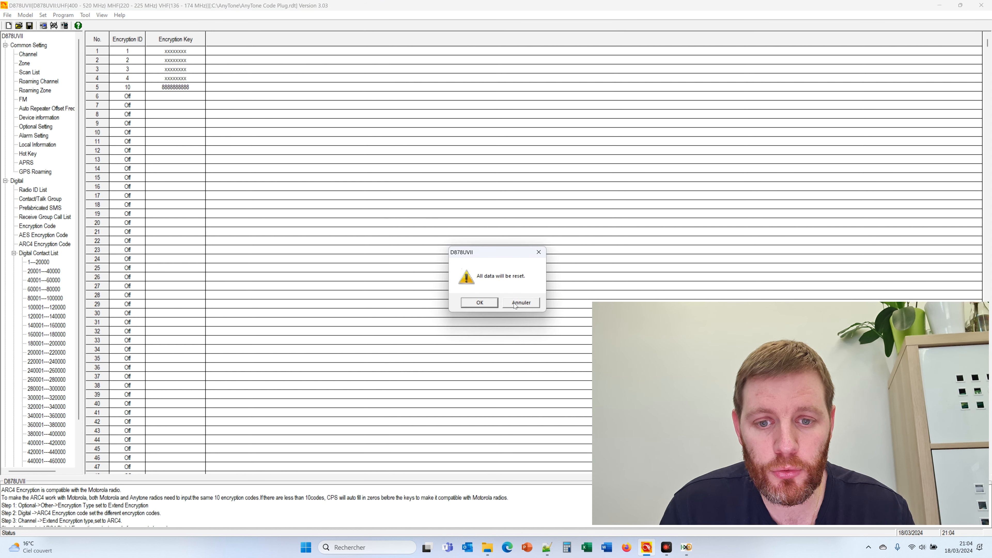
left_click(480, 303)
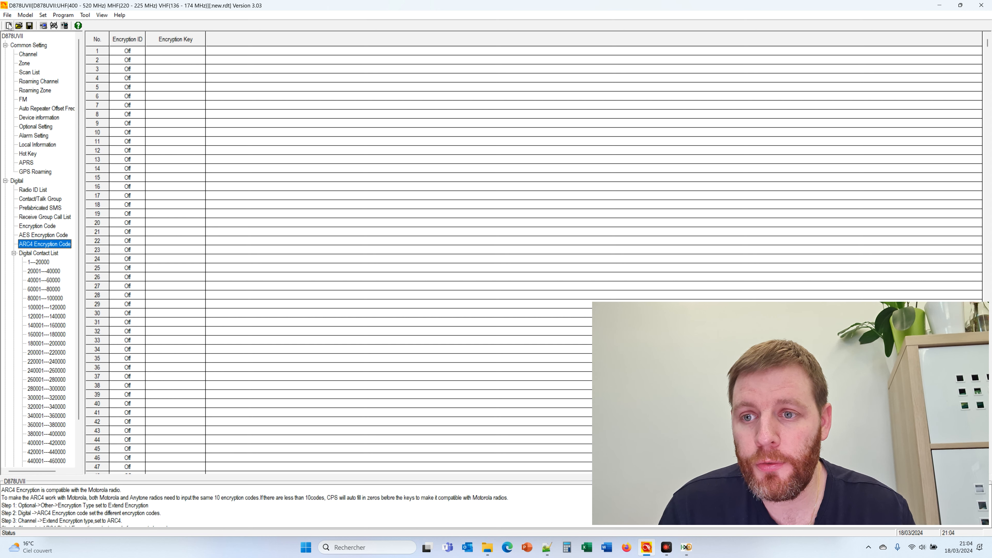
left_click(19, 25)
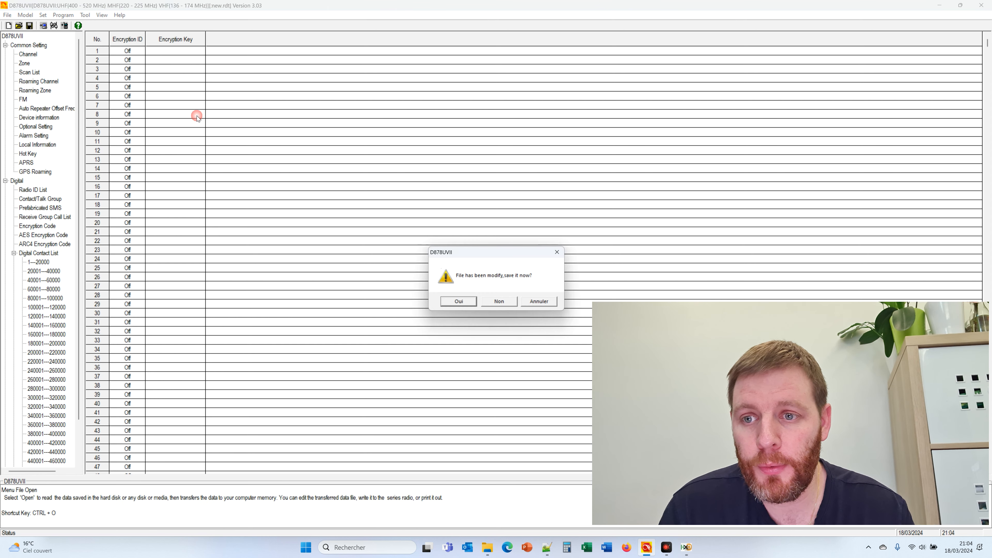
left_click(502, 303)
left_click(207, 74)
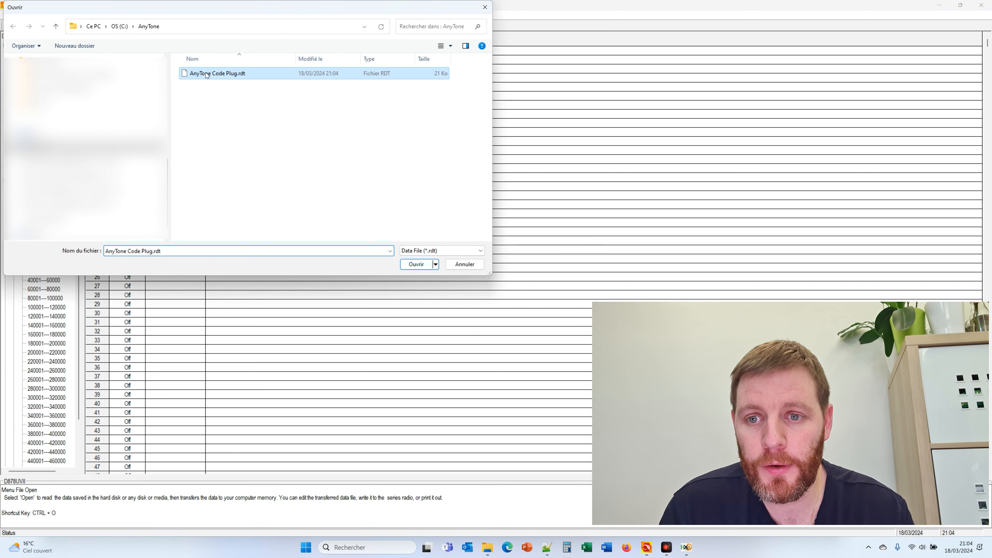
double_click(207, 74)
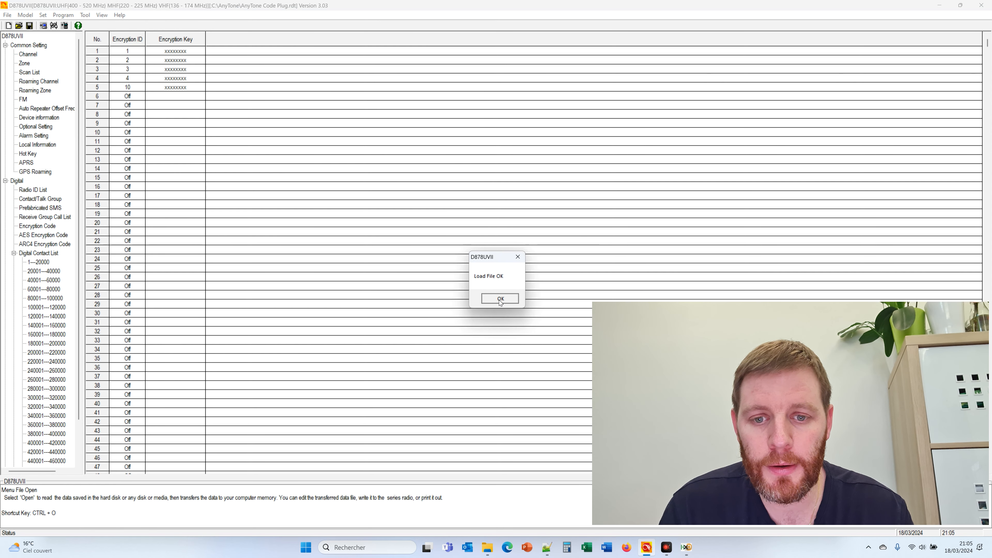
left_click(500, 299)
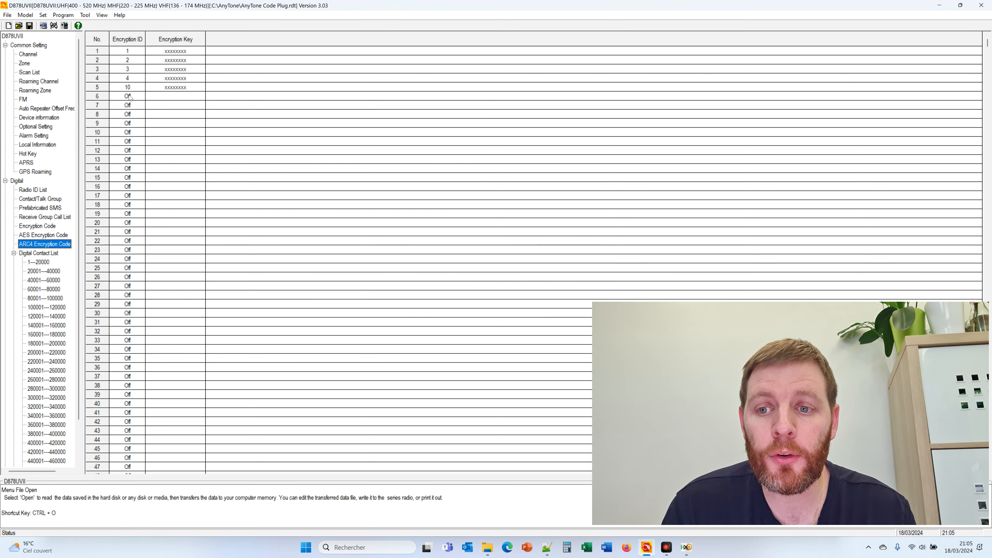
Check that AES entry 4 with ID 11 now shows a masked key
key("super+Tab")
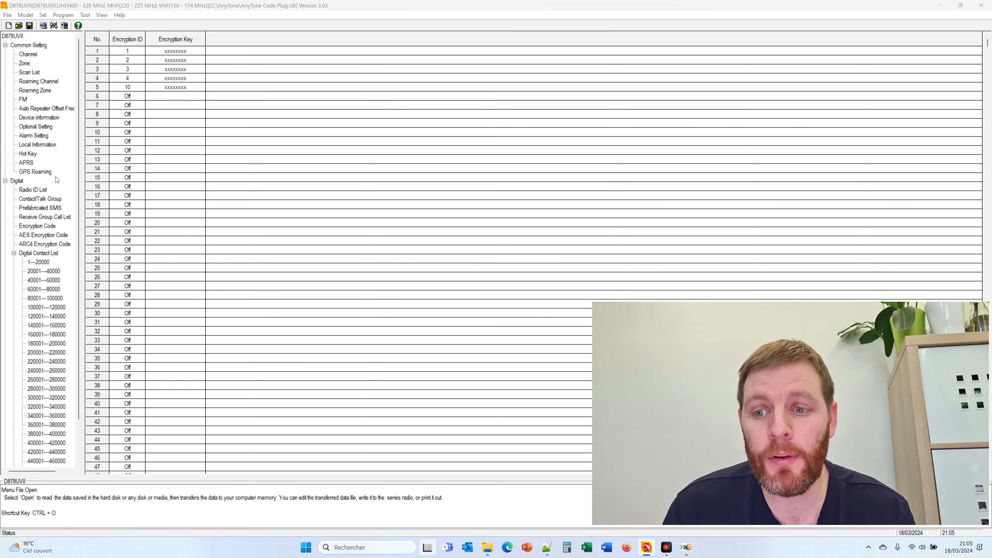
left_click(195, 100)
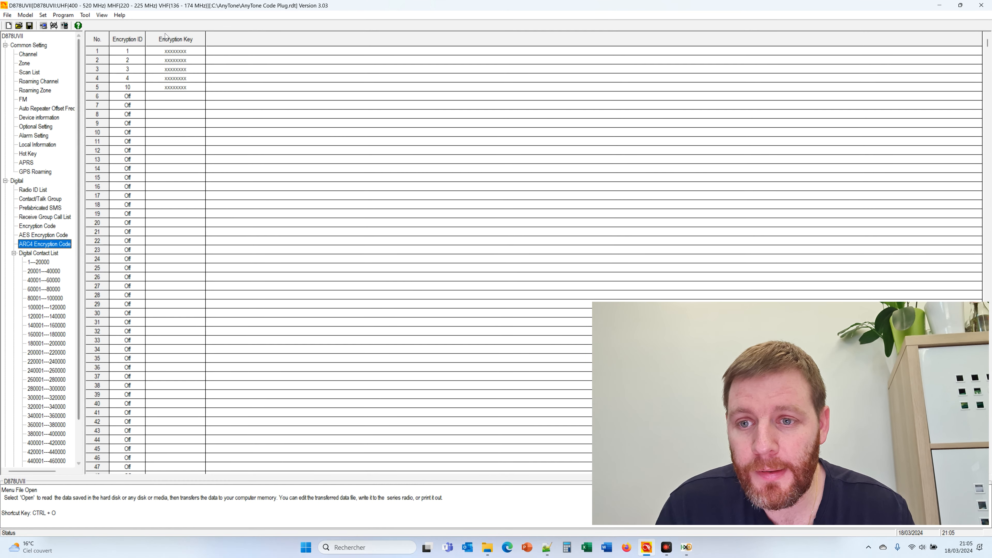
left_click(62, 235)
left_click(143, 82)
left_click(235, 78)
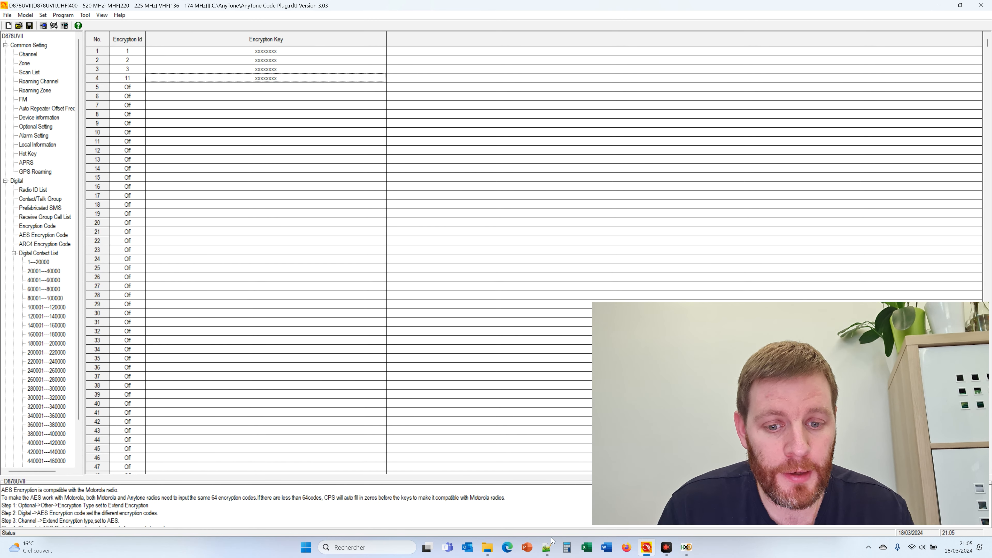
left_click(548, 547)
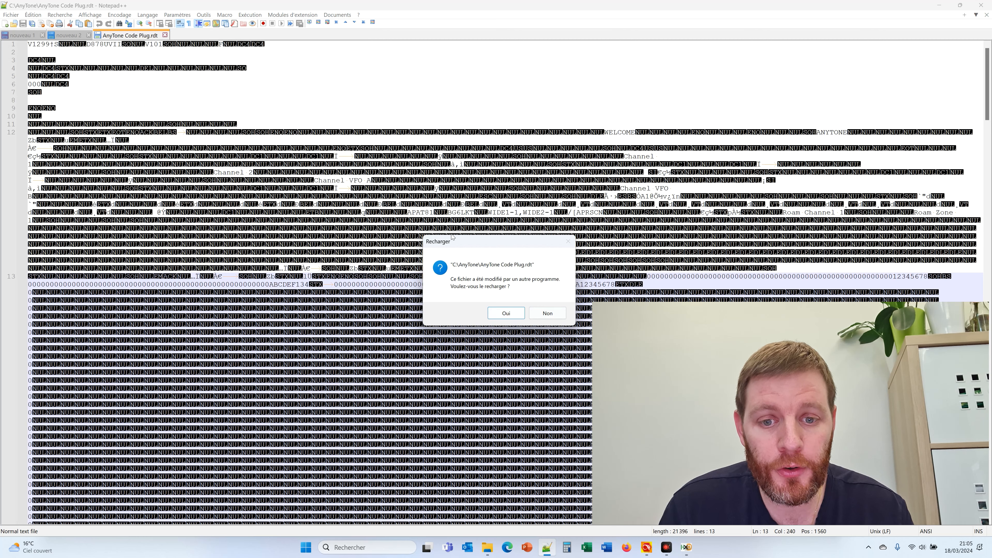
Reload the changed code plug in Notepad++ and locate the plain-text run of 8s on line 13
left_click(504, 314)
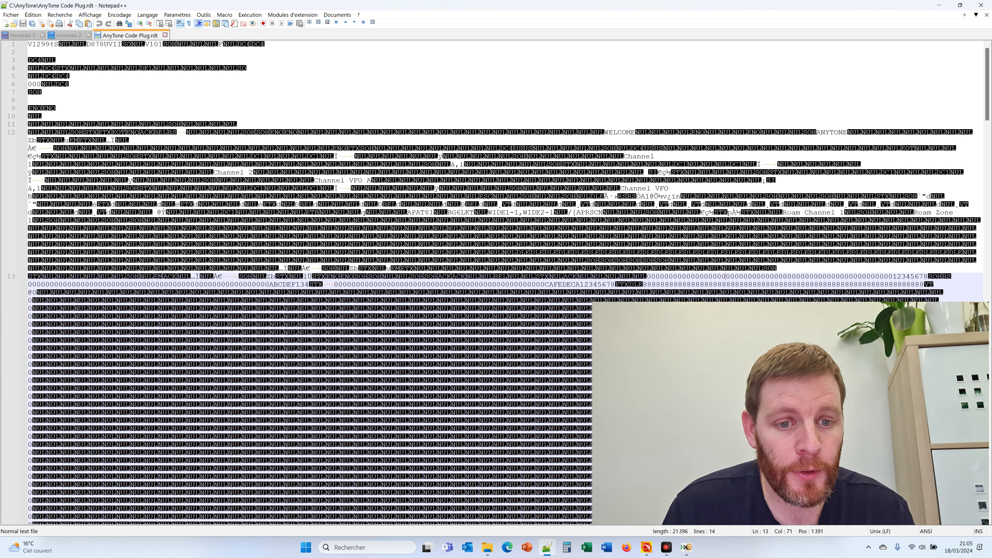
double_click(723, 285)
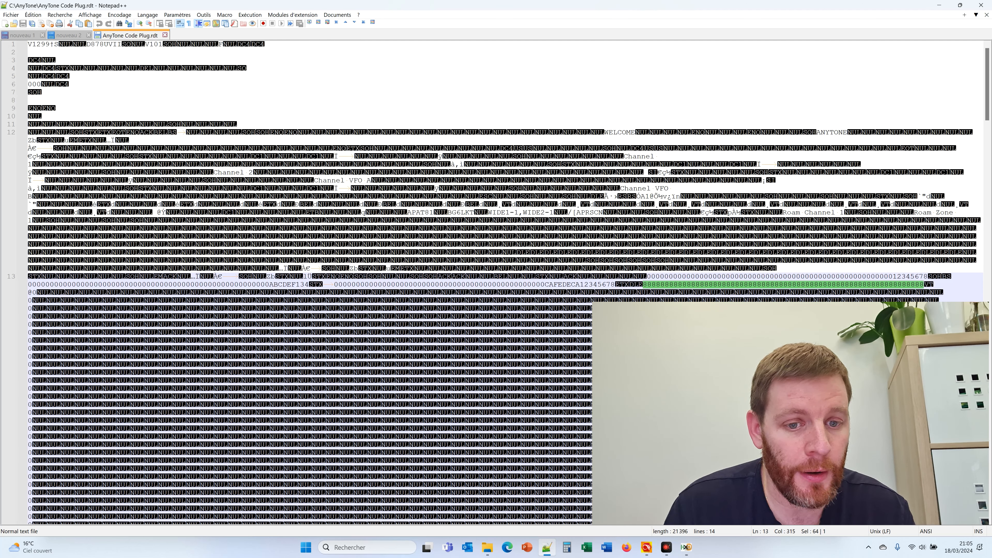
left_click(636, 285)
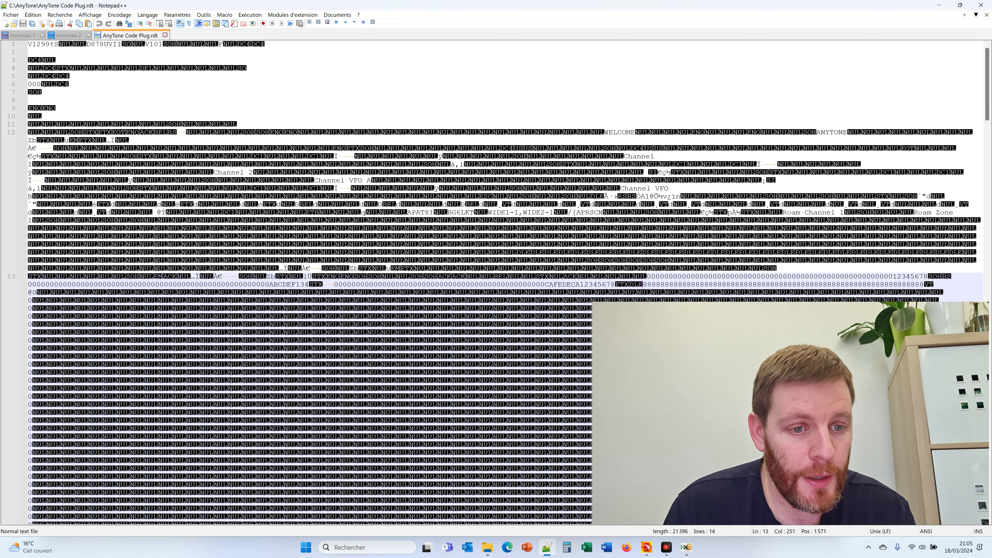
left_click(937, 284)
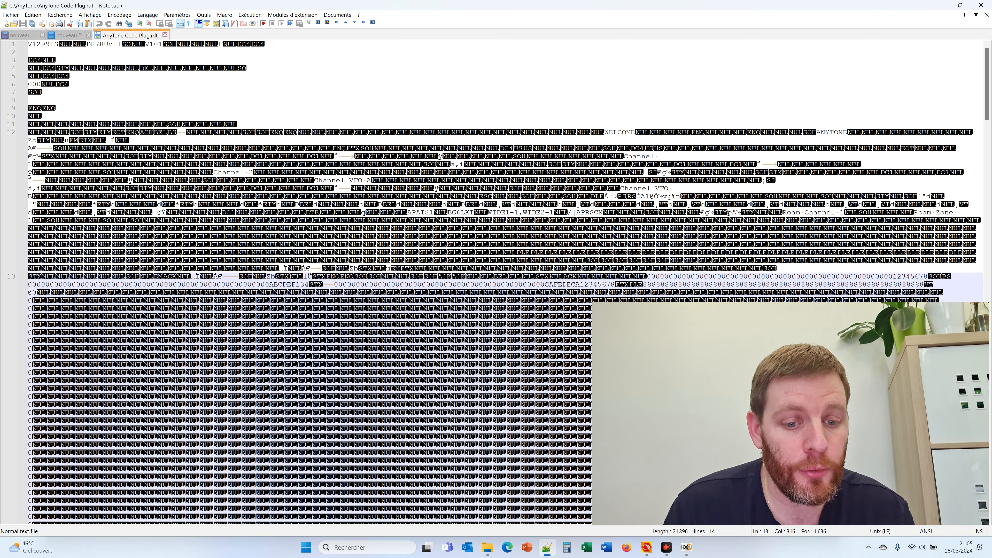
Inspect the byte at offset 482A in HxD, close HxD, and bring up the AnyTone folder
left_click(684, 547)
left_click(498, 290)
left_click(304, 238)
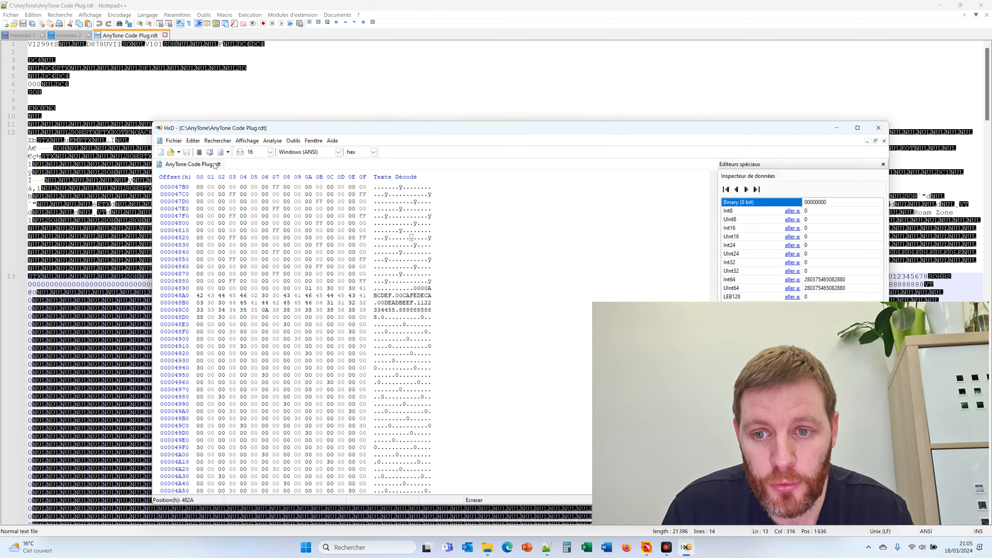
left_click(879, 128)
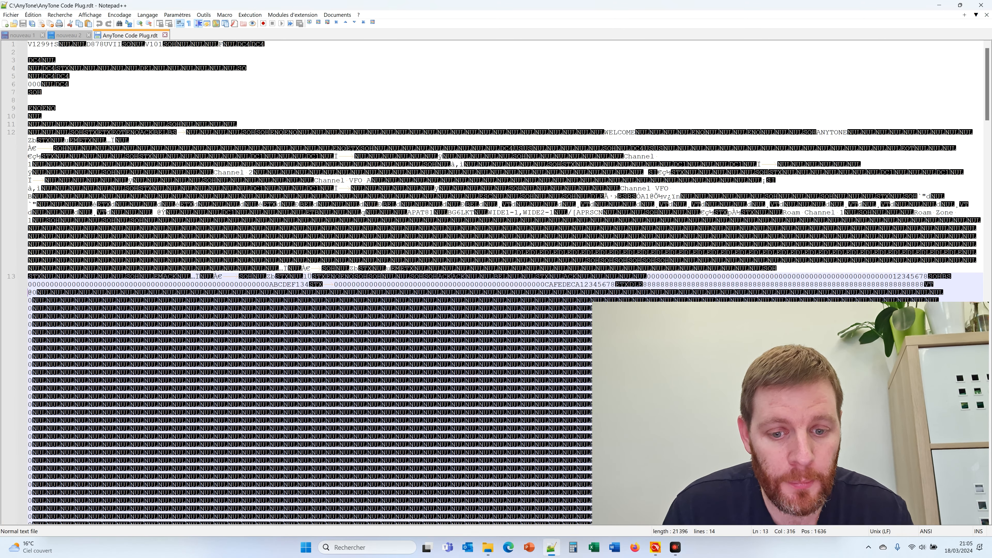
mouse_move(496, 547)
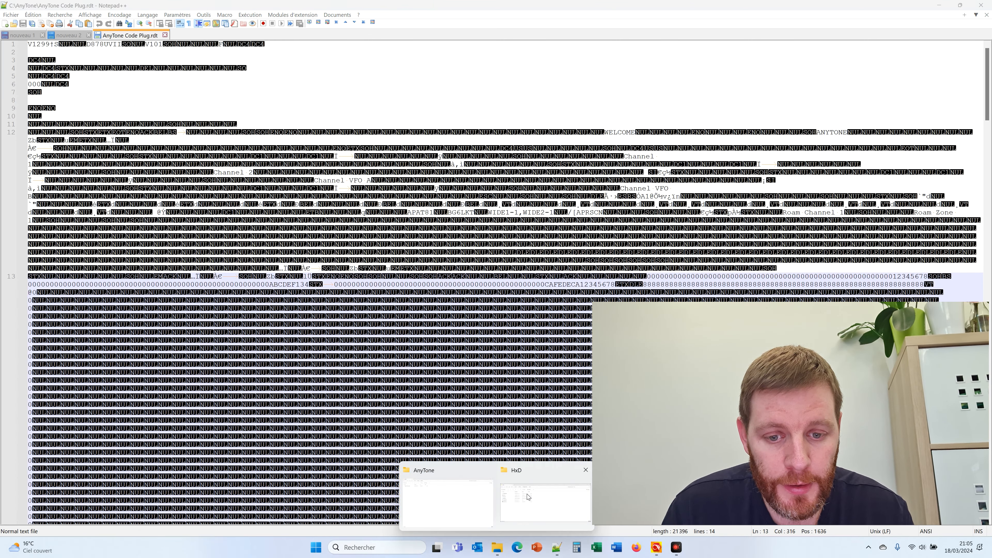
left_click(475, 495)
Open AnyTone Code Plug.rdt in HxD from its context menu and scroll to the AES key data
right_click(102, 88)
mouse_move(192, 117)
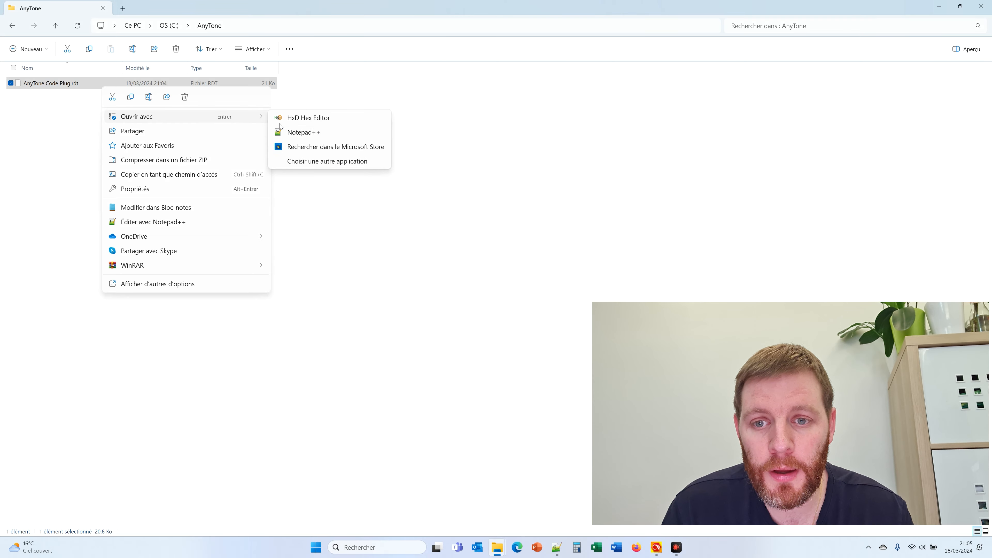
left_click(322, 118)
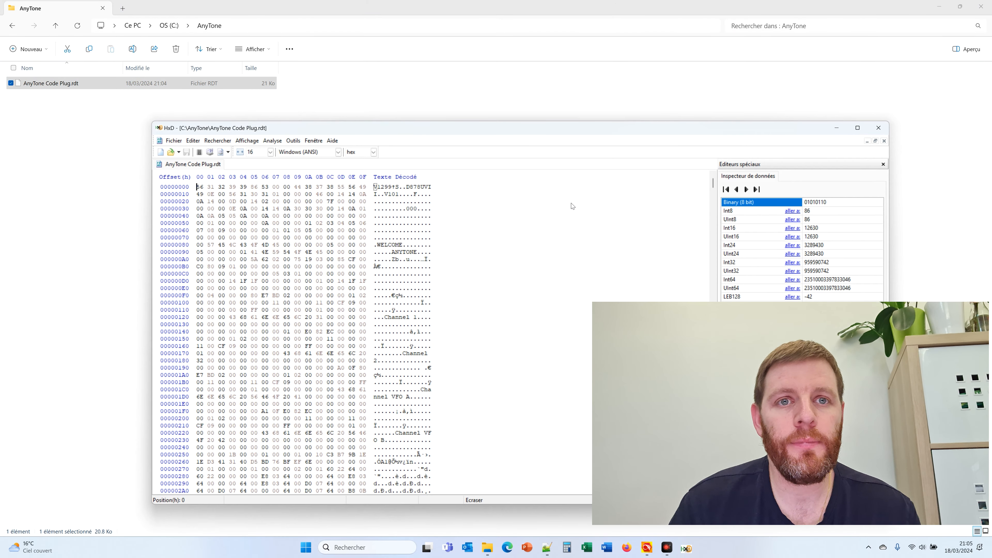
scroll(451, 346, "down", 15)
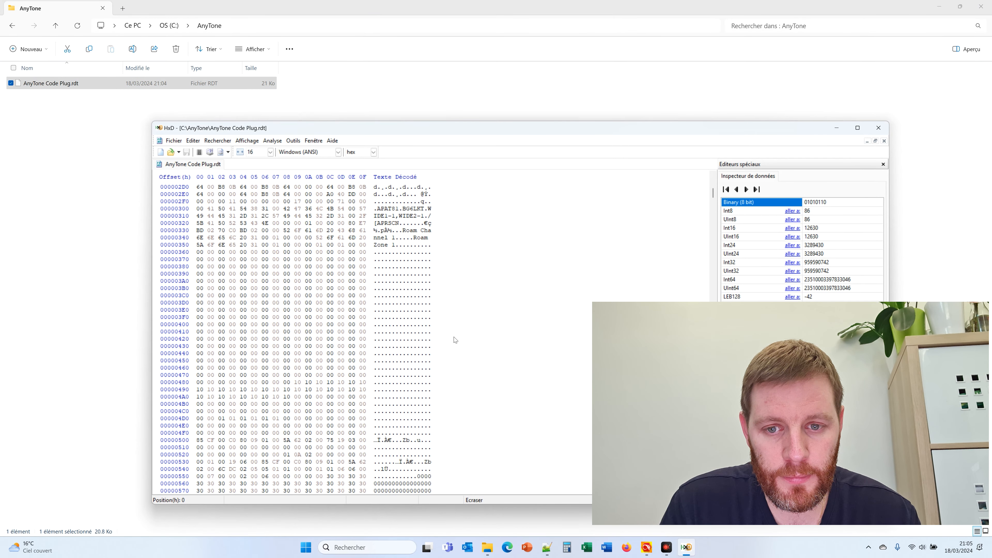
scroll(454, 338, "down", 14)
Mark the all-8s AES key bytes and select ID byte 0B at offset 662
left_click(407, 296)
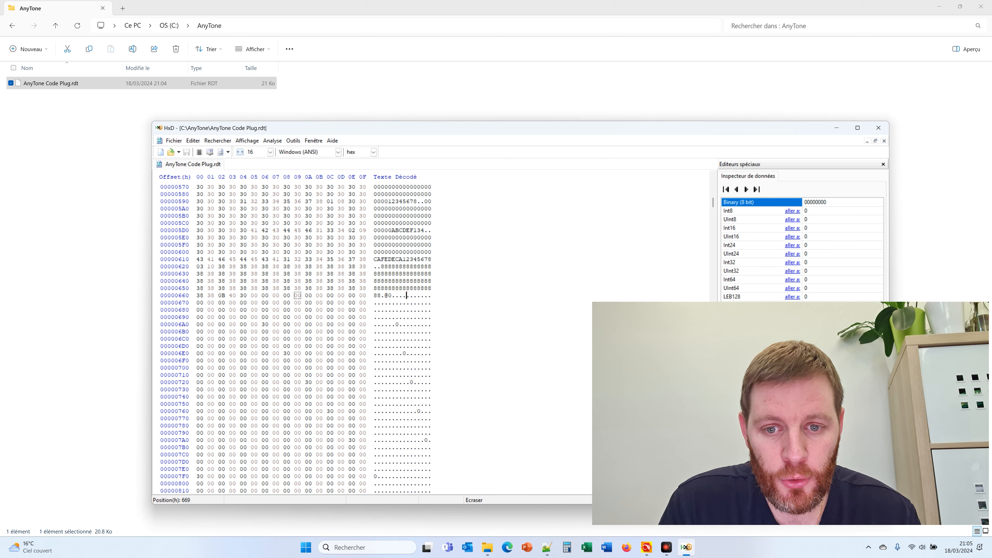
left_click_drag(382, 266, 389, 289)
left_click(385, 295)
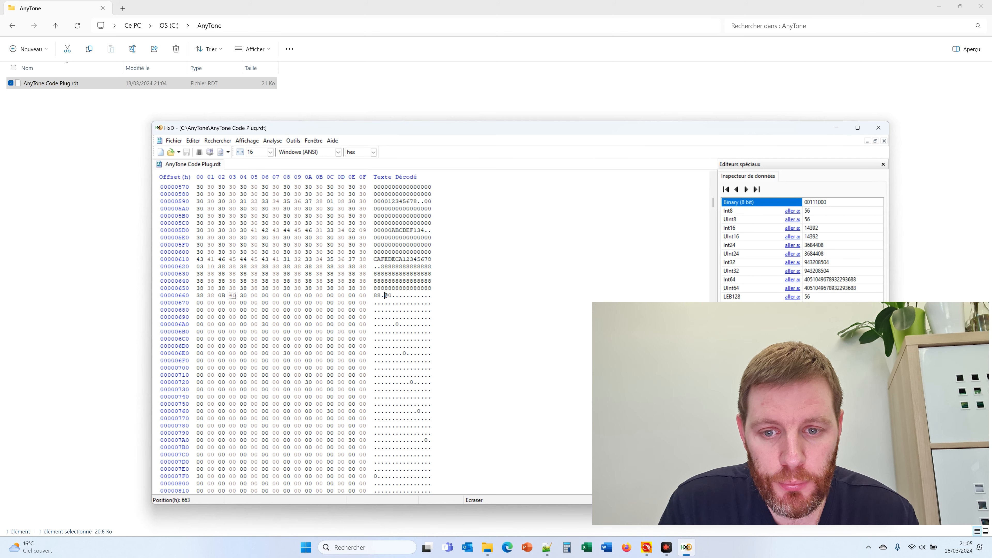
key("shift+Left")
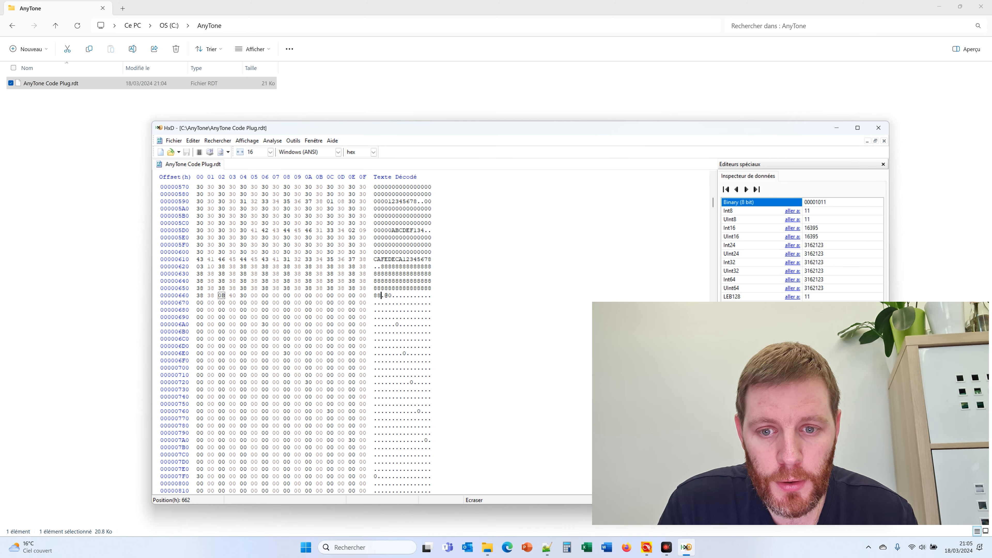
left_click_drag(219, 295, 225, 295)
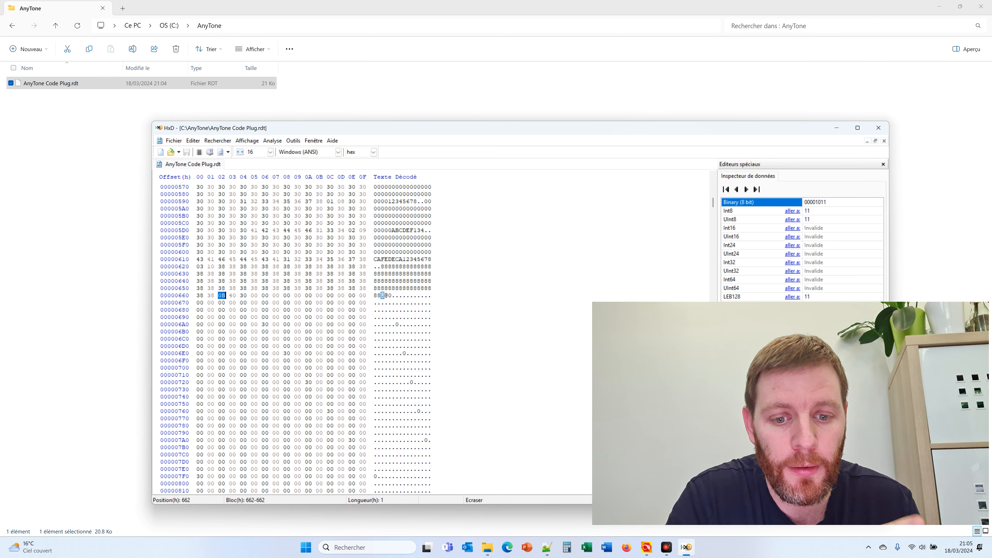
left_click(645, 549)
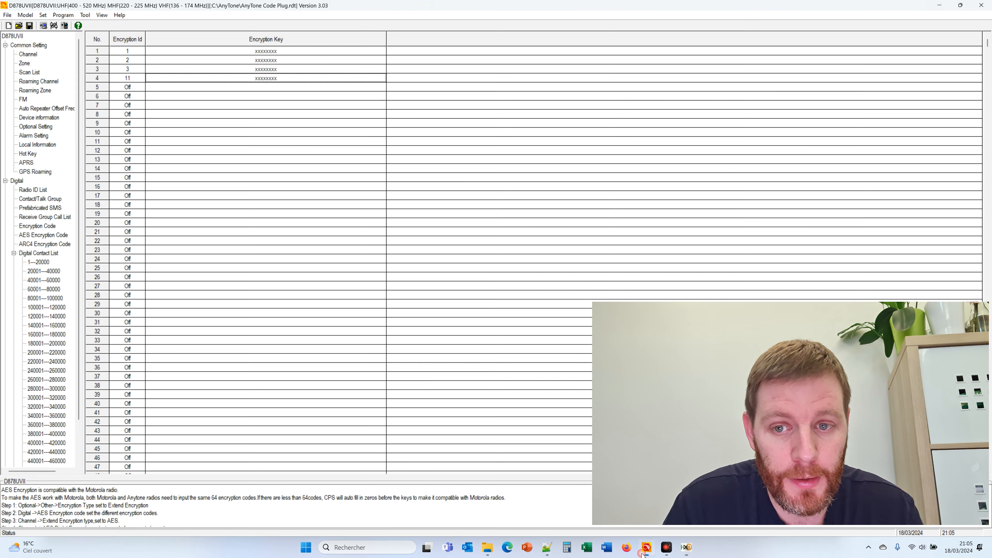
Verify row 4 of the AES Encryption Code table has Encryption Id 11, then minimize the CPS
left_click(35, 237)
left_click(125, 77)
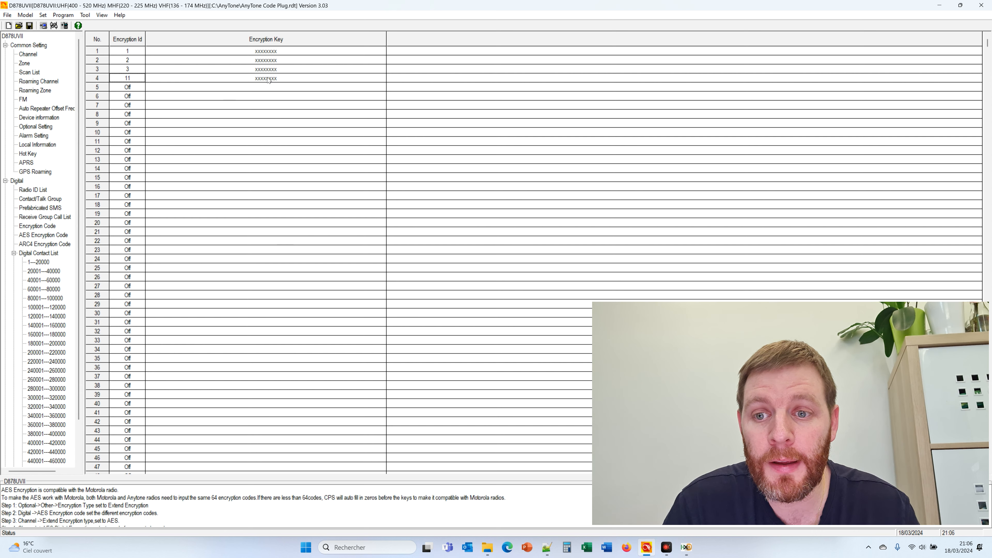
left_click(939, 5)
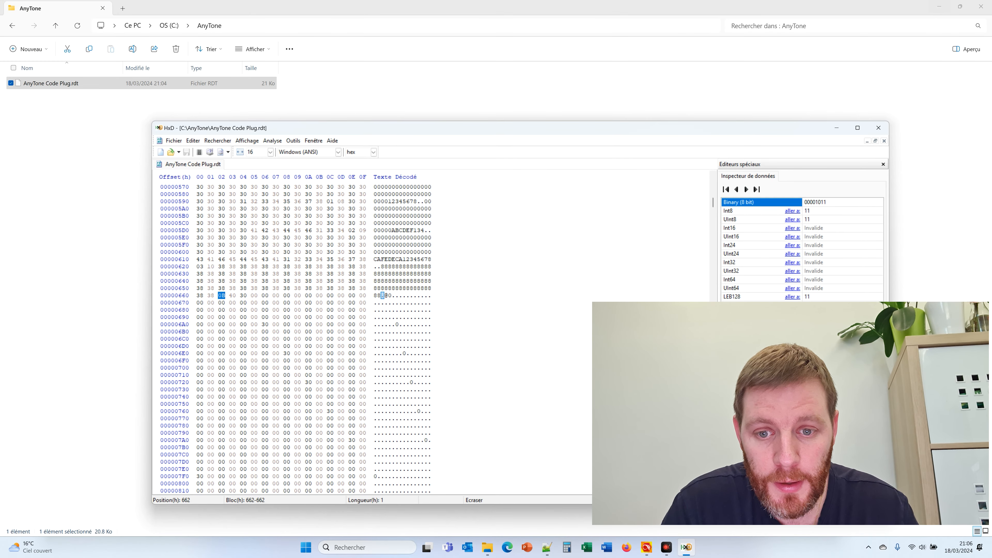
Select the 8s before the AES ID byte, then scroll down toward offset 48B0
key("shift+Up")
key("shift+Up")
key("shift+Up")
key("shift+Up")
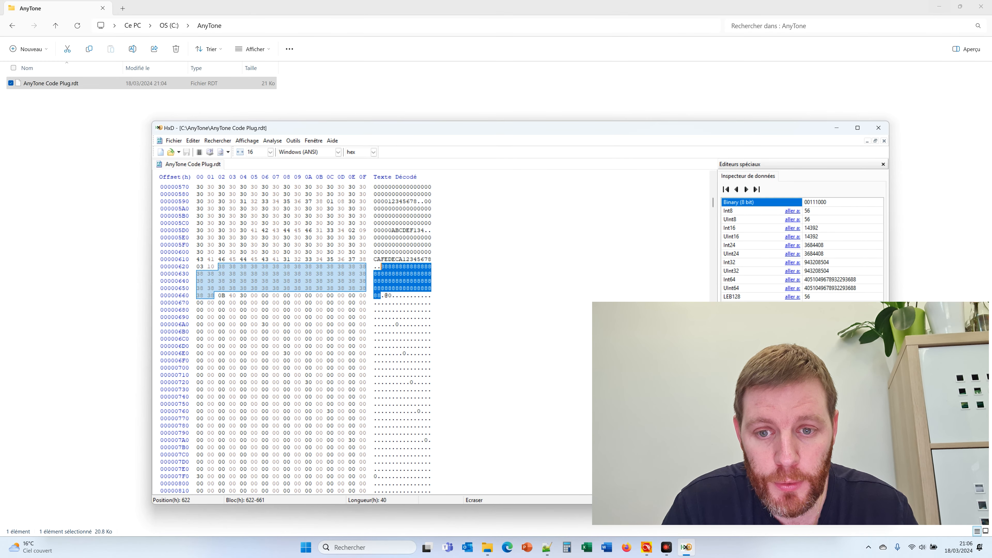
left_click(387, 275)
scroll(388, 277, "down", 20)
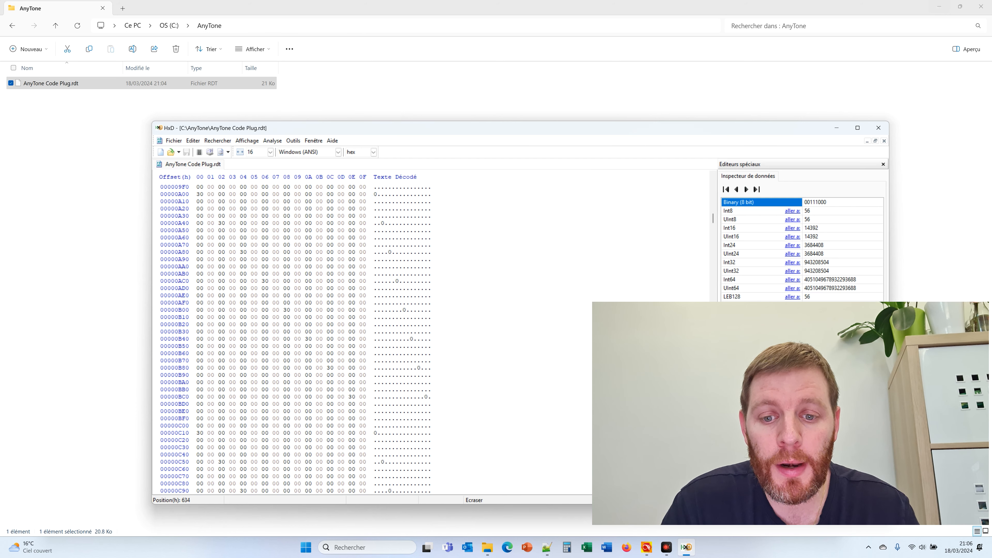
scroll(301, 338, "down", 20)
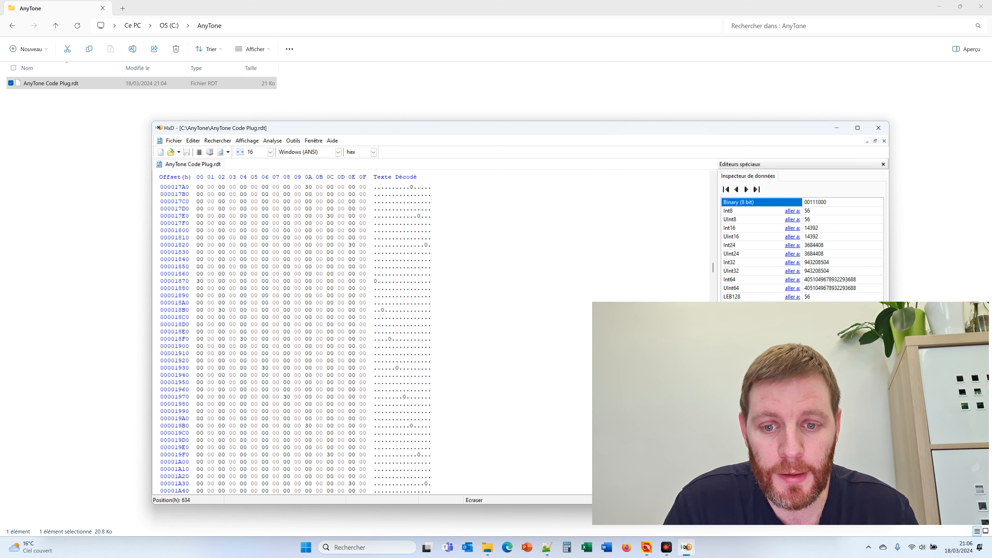
scroll(301, 338, "down", 20)
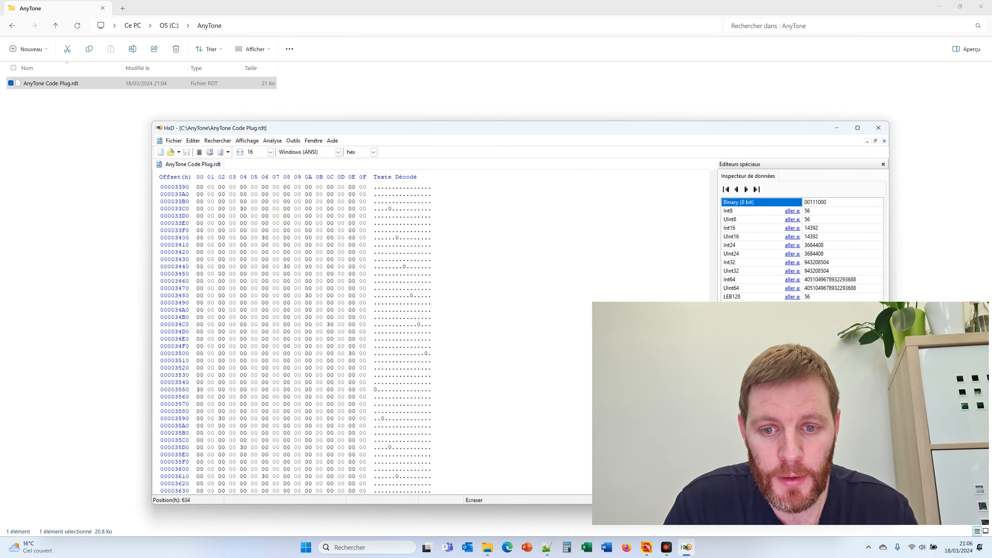
scroll(301, 338, "down", 20)
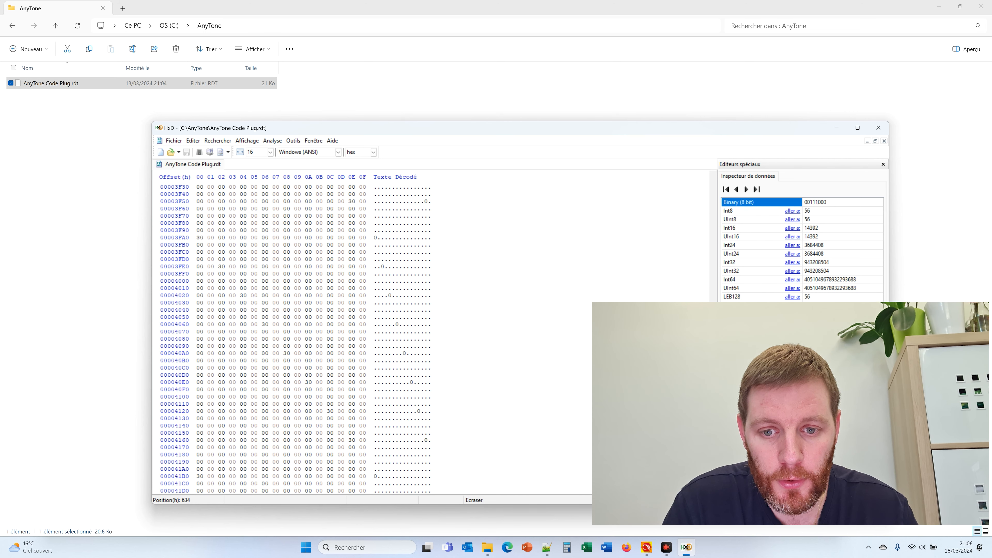
scroll(301, 338, "down", 20)
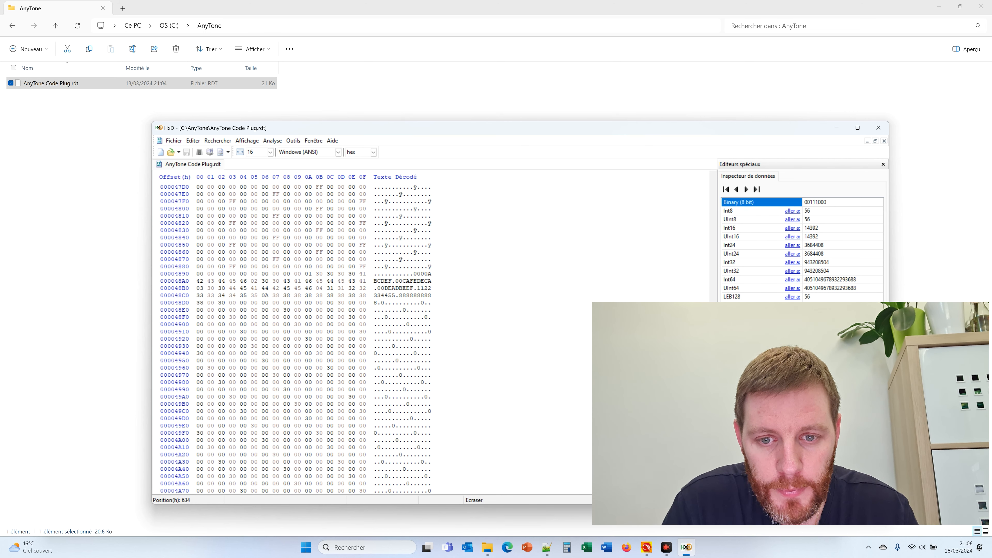
Select the run of 8s after the ARC4 keys and ID byte 0A at offset 48C6
left_click(399, 310)
mouse_move(399, 295)
left_mouse_down()
mouse_move(414, 296)
mouse_move(374, 302)
mouse_move(399, 295)
left_mouse_up()
left_click(399, 303)
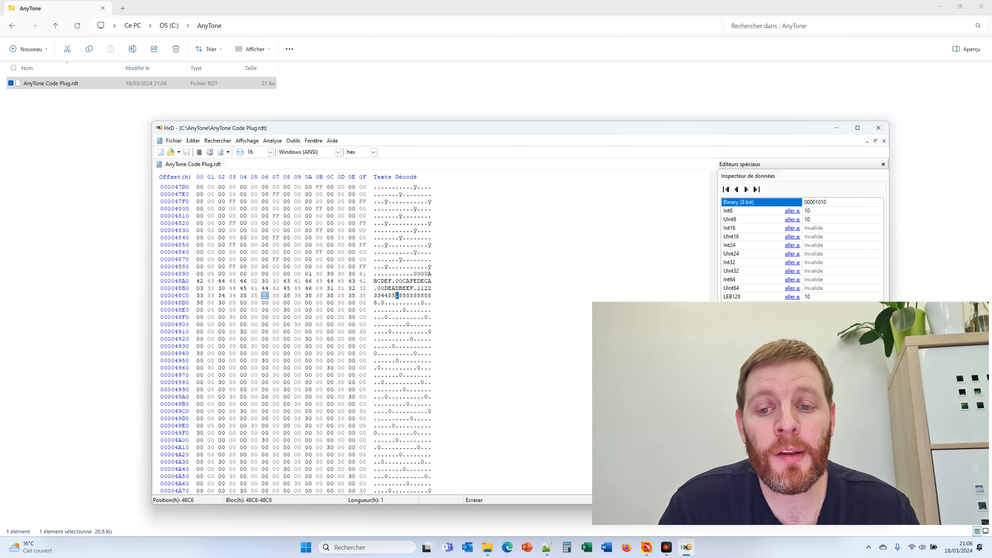
left_click(646, 547)
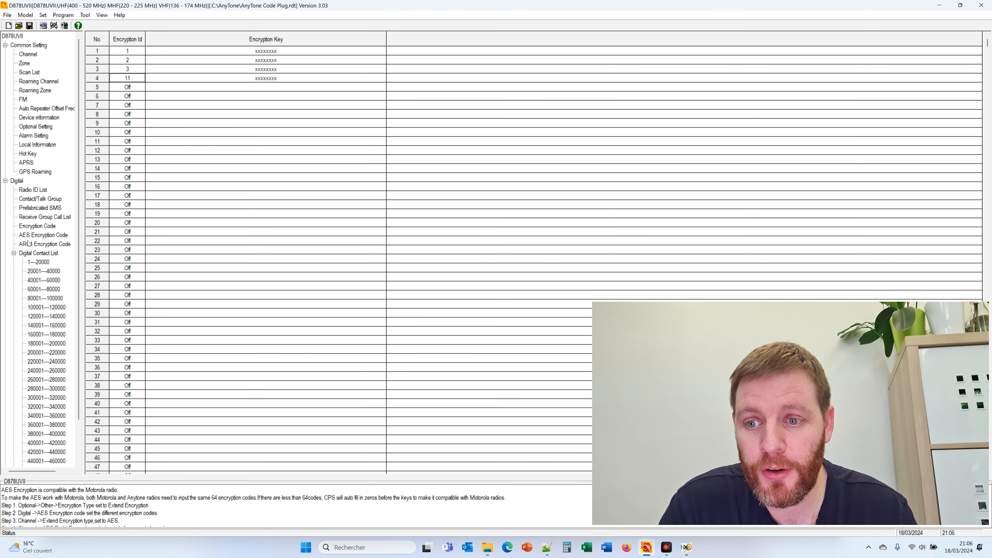
Open the ARC4 Encryption Code table and confirm row 5's Encryption ID reads 10
left_click(28, 244)
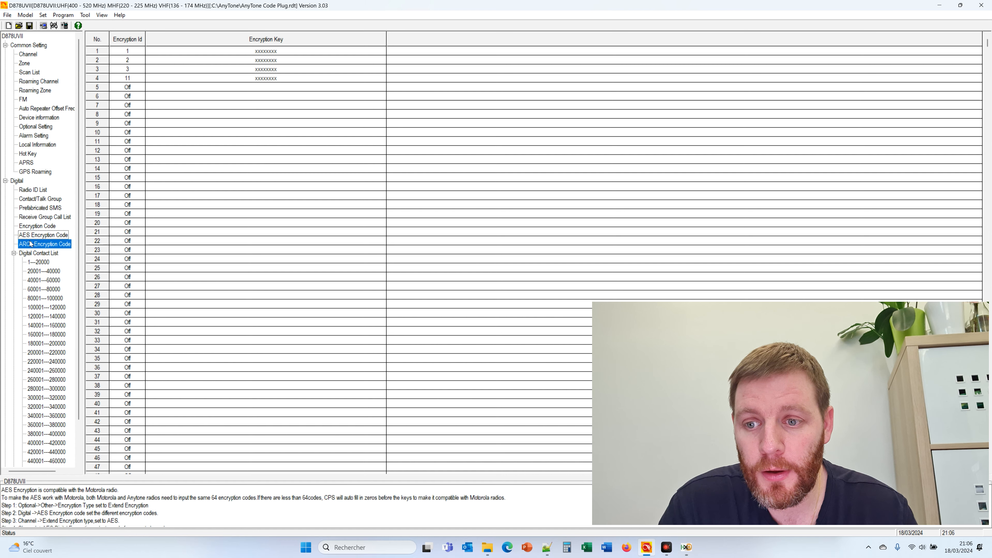
left_click(137, 88)
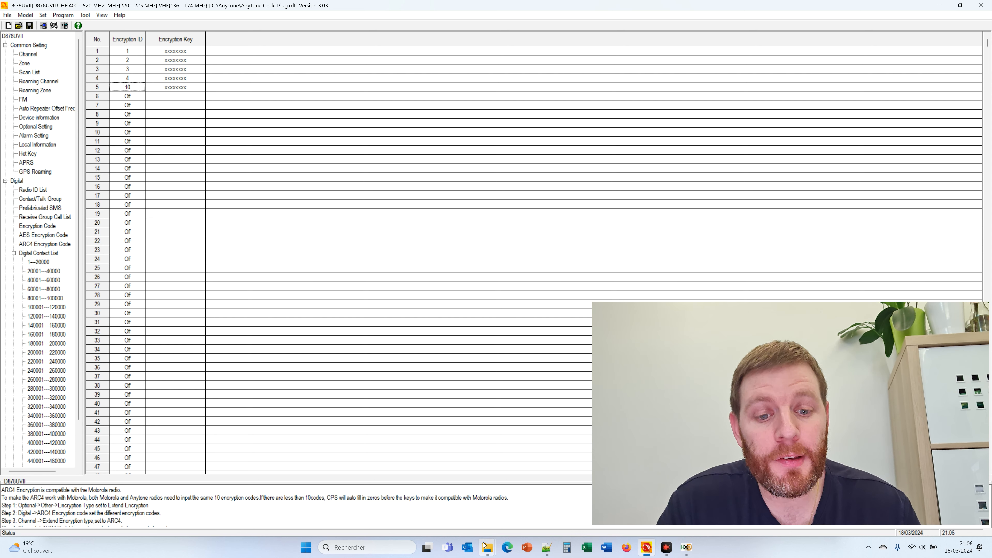
In Notepad++, highlight the 64-character and zero-padded AES key strings on line 13 of AnyTone Code Plug.rdt
left_click(547, 547)
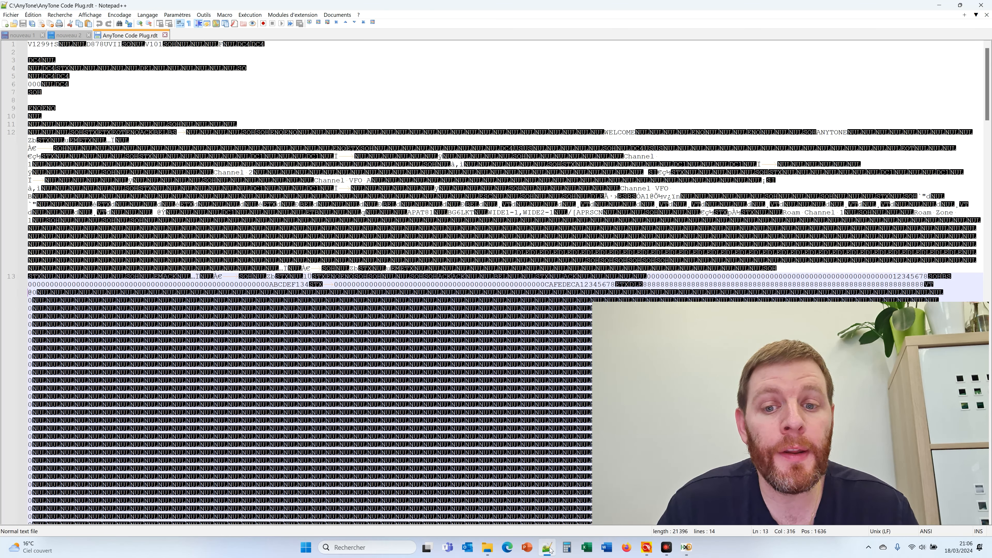
double_click(474, 284)
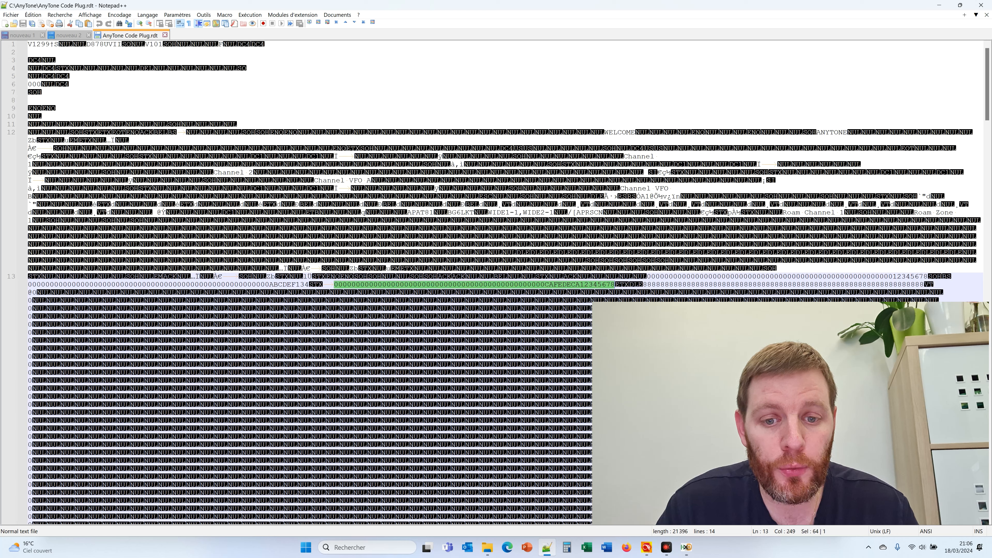
double_click(695, 277)
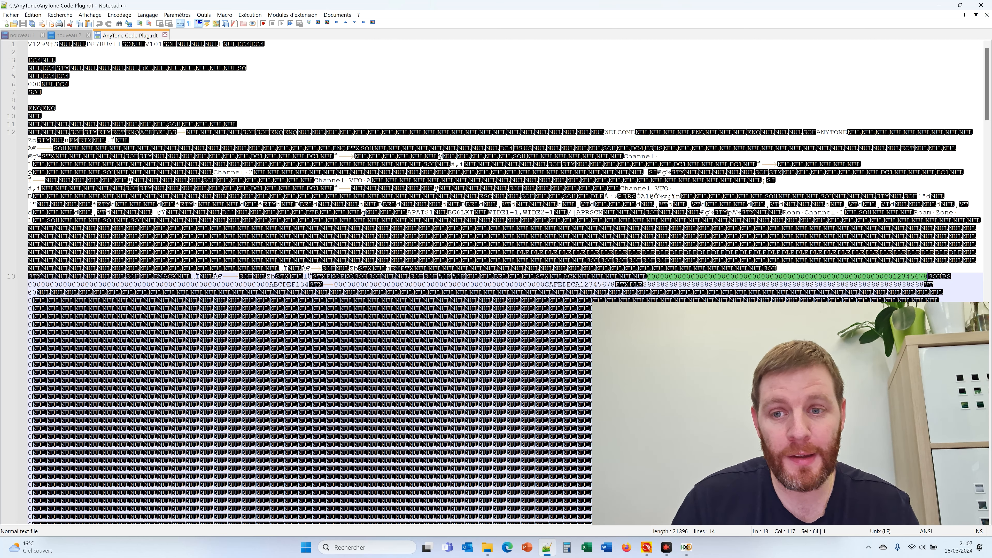
left_click_drag(28, 44, 366, 438)
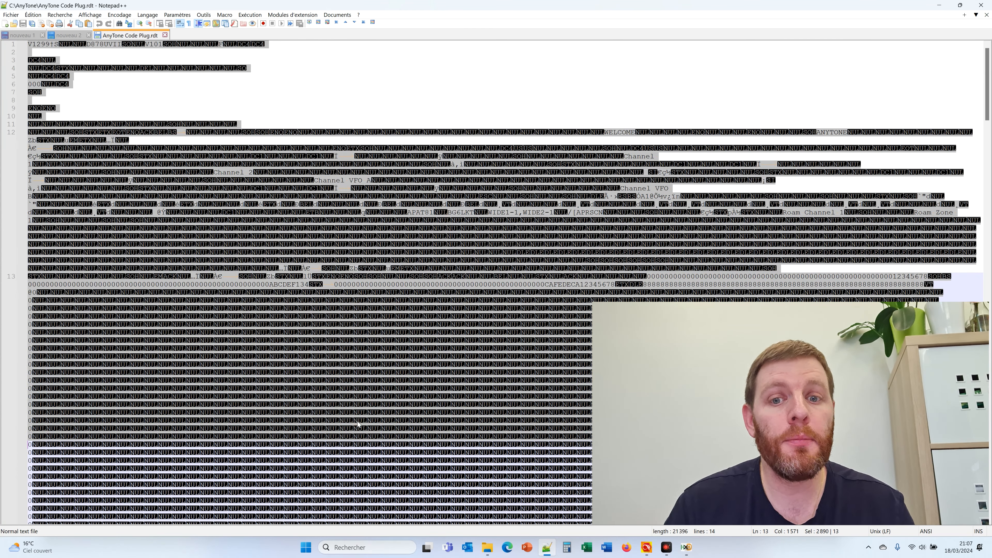
left_click(432, 261)
double_click(475, 285)
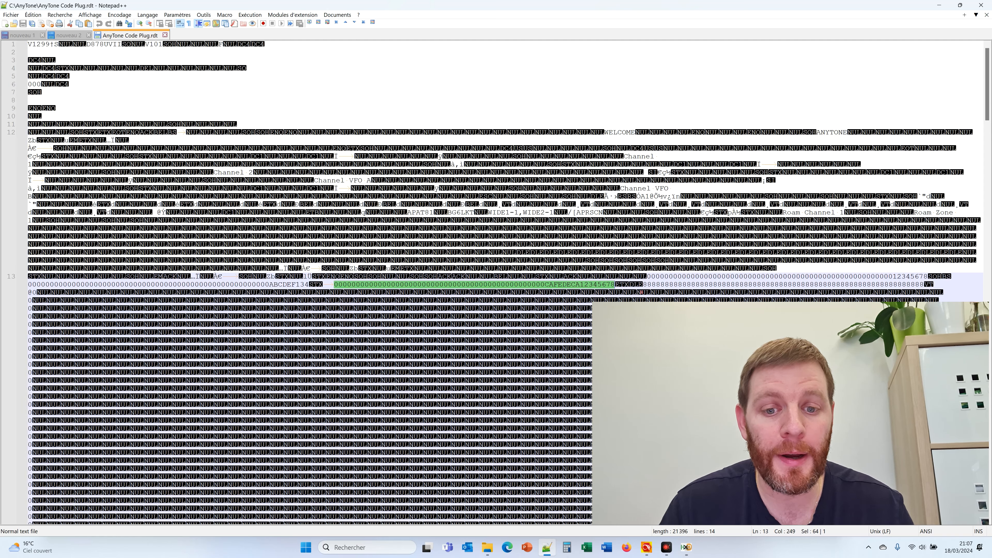
left_click(687, 284)
left_click_drag(988, 81, 988, 325)
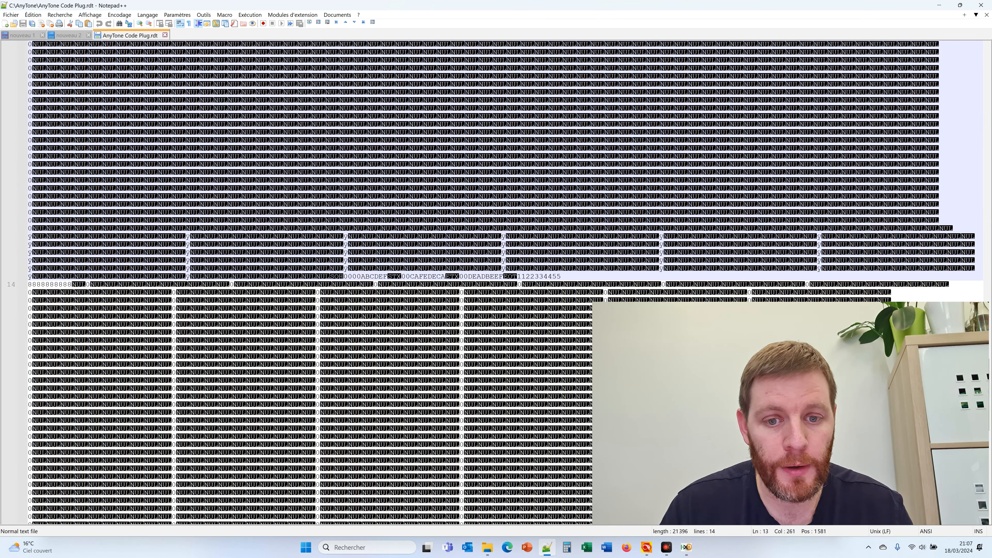
double_click(535, 276)
double_click(482, 276)
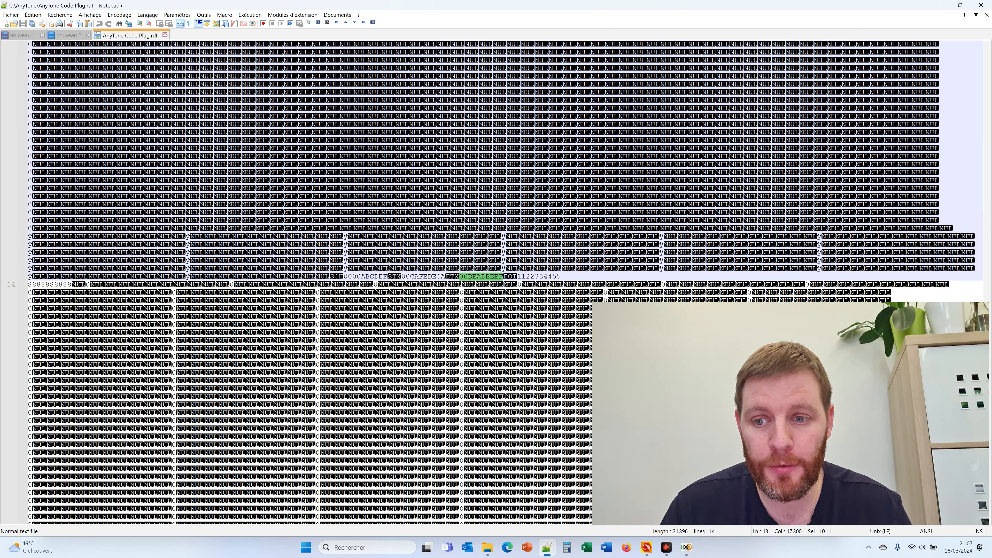
double_click(50, 284)
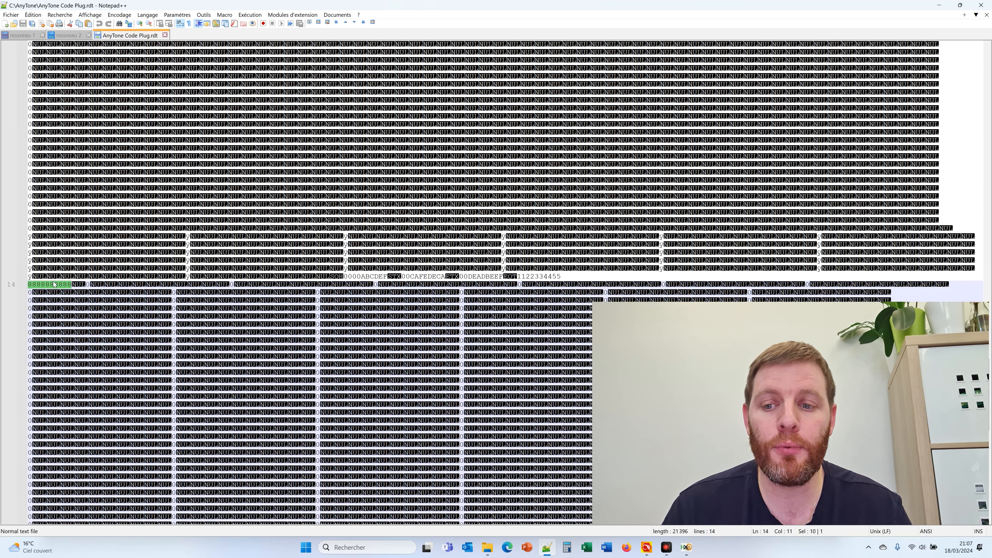